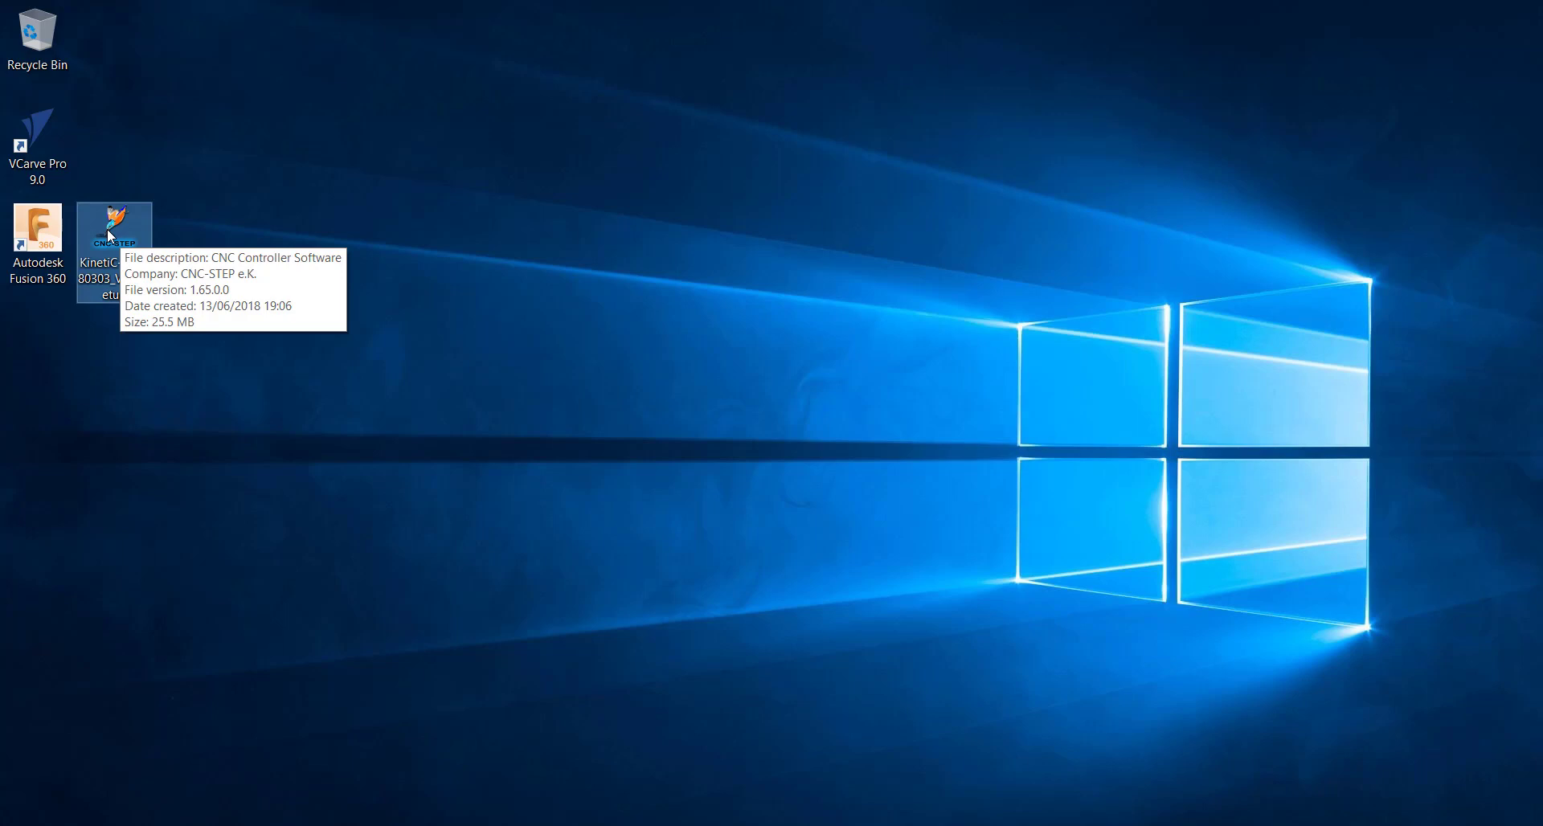
# Step: Launch KinetiC-NC Setup in English and agree to install the missing WinPcap first
pyautogui.doubleClick(110, 236)
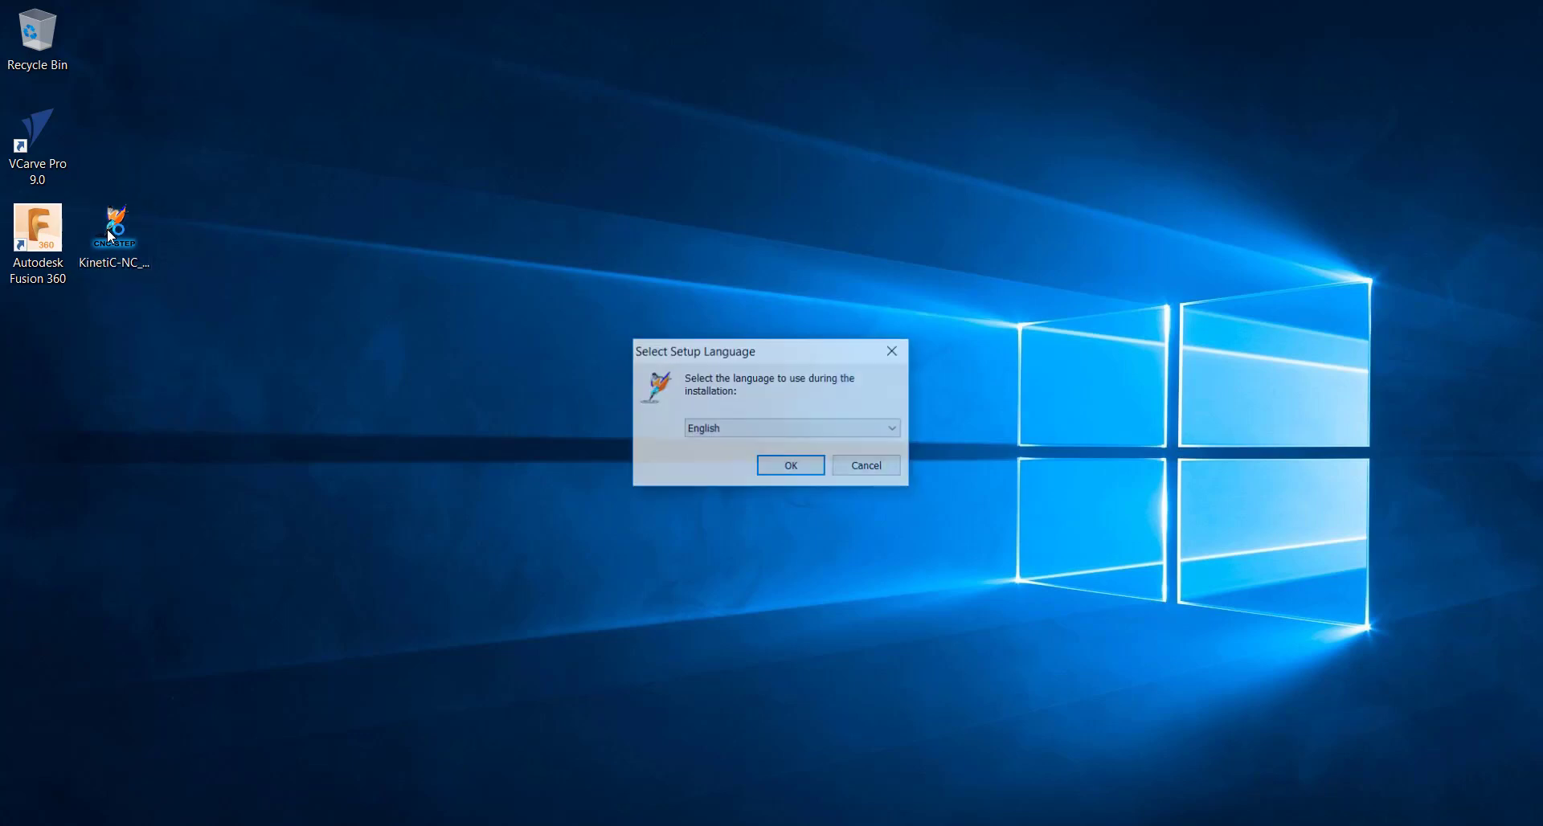
pyautogui.click(792, 470)
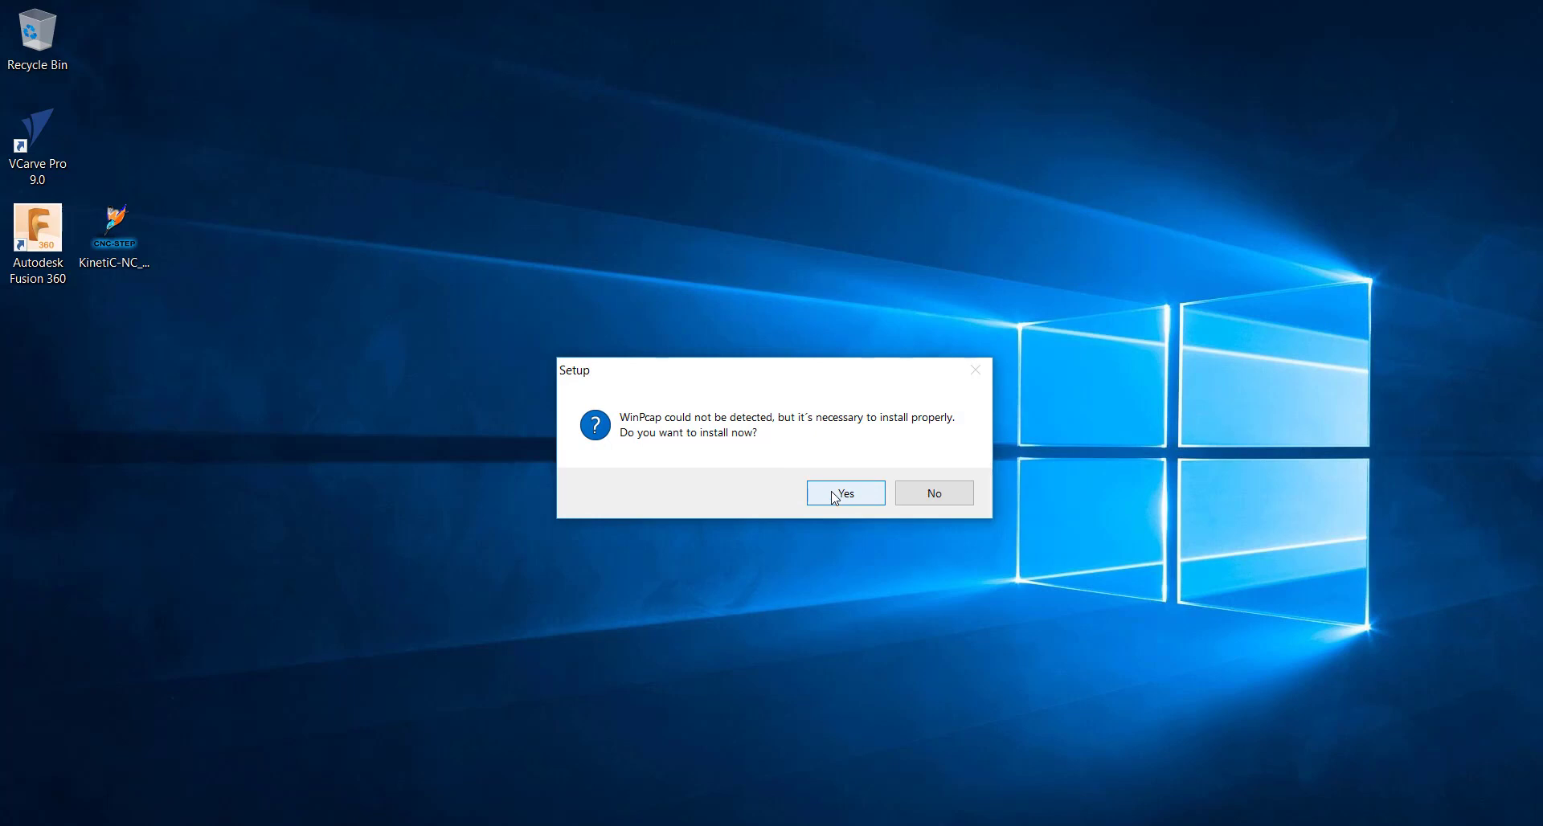
pyautogui.click(832, 493)
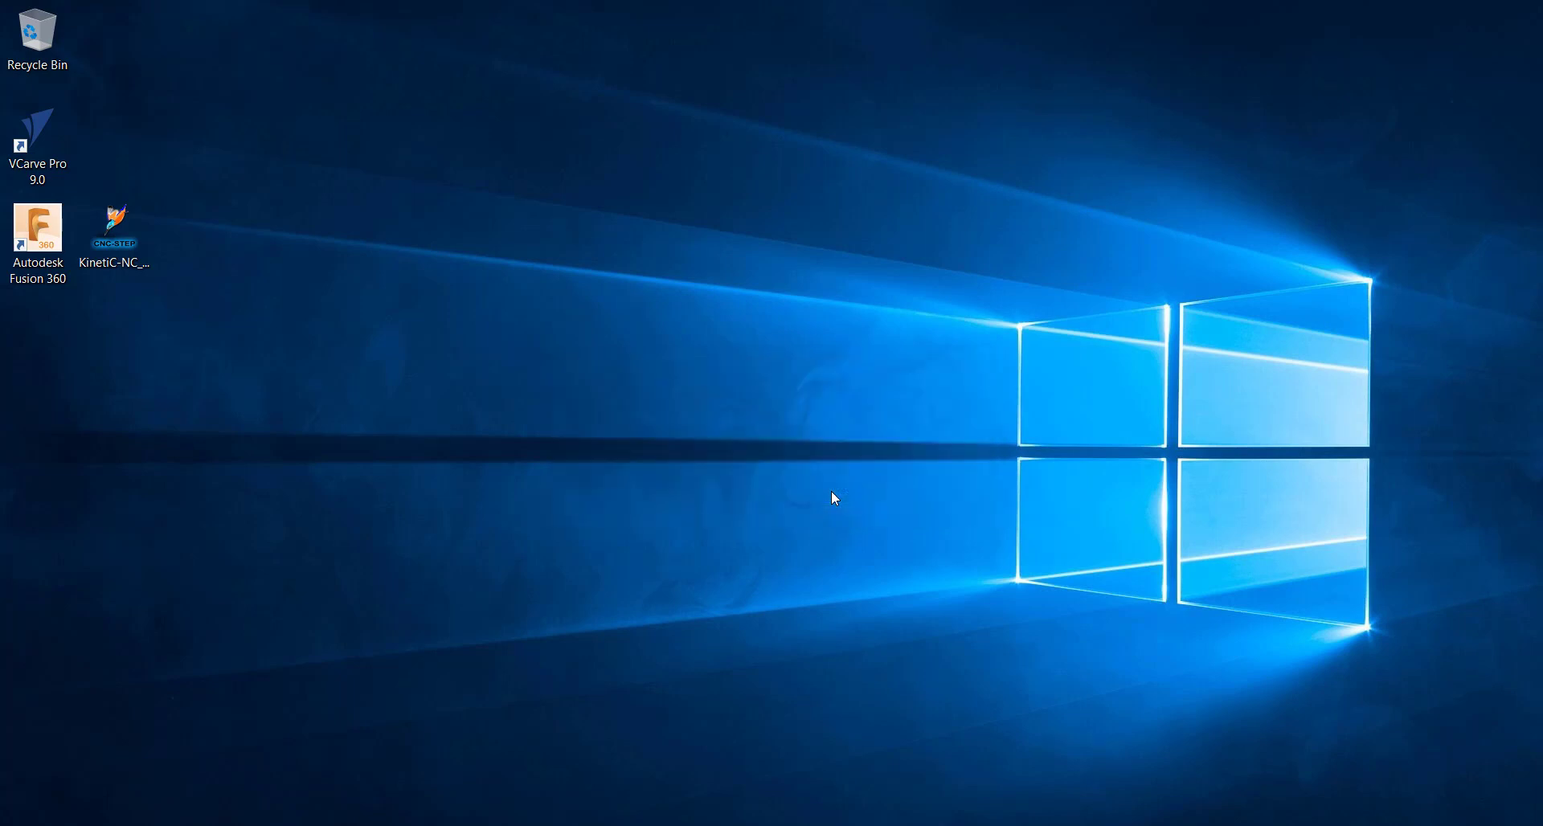
# Step: Install WinPcap 4.1.3 with its license accepted and the boot-time driver option kept
pyautogui.click(883, 584)
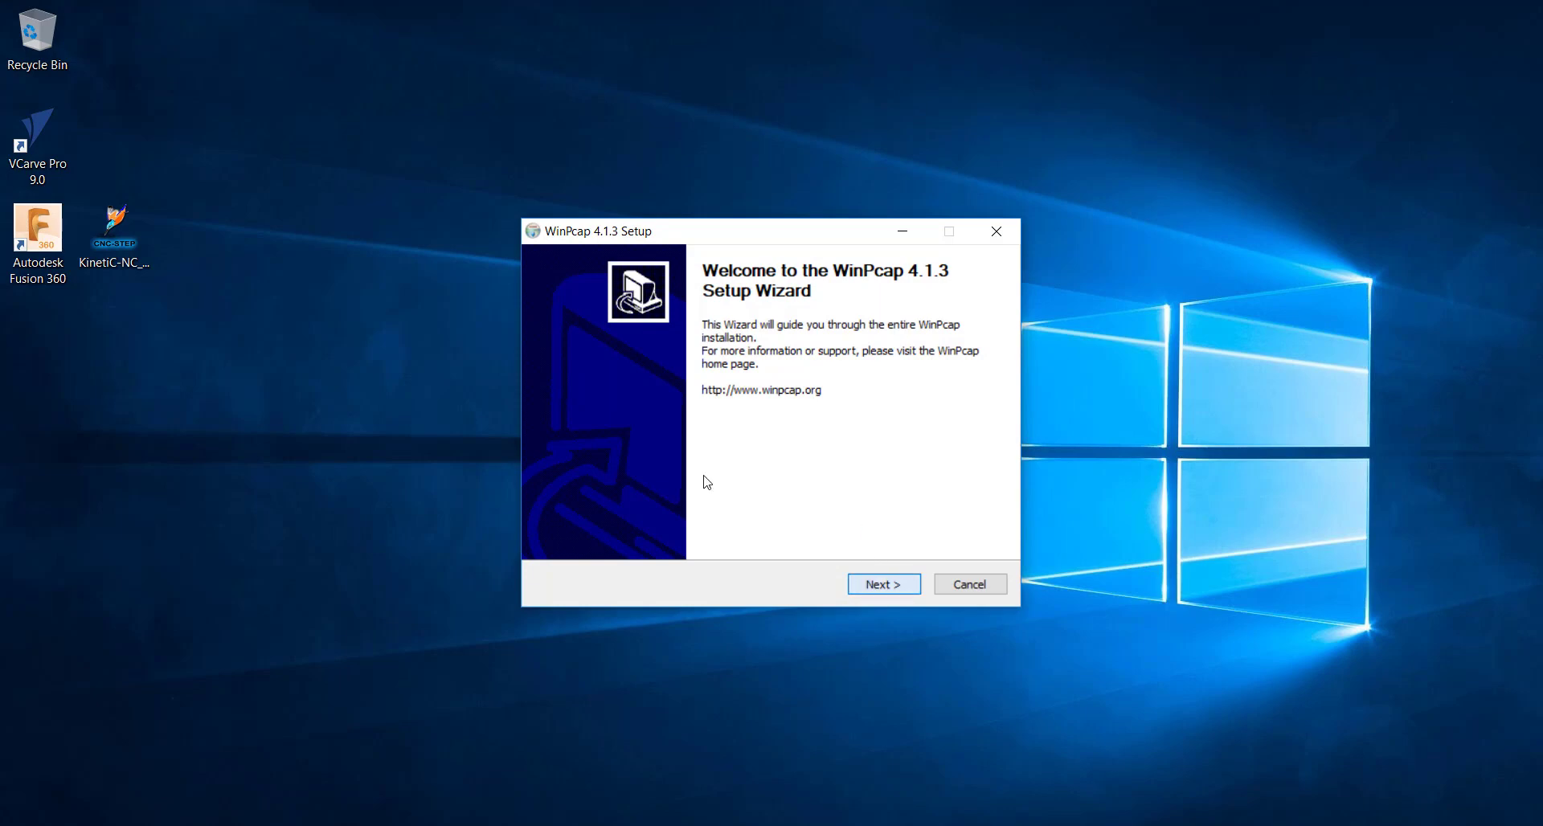
pyautogui.press('Return')
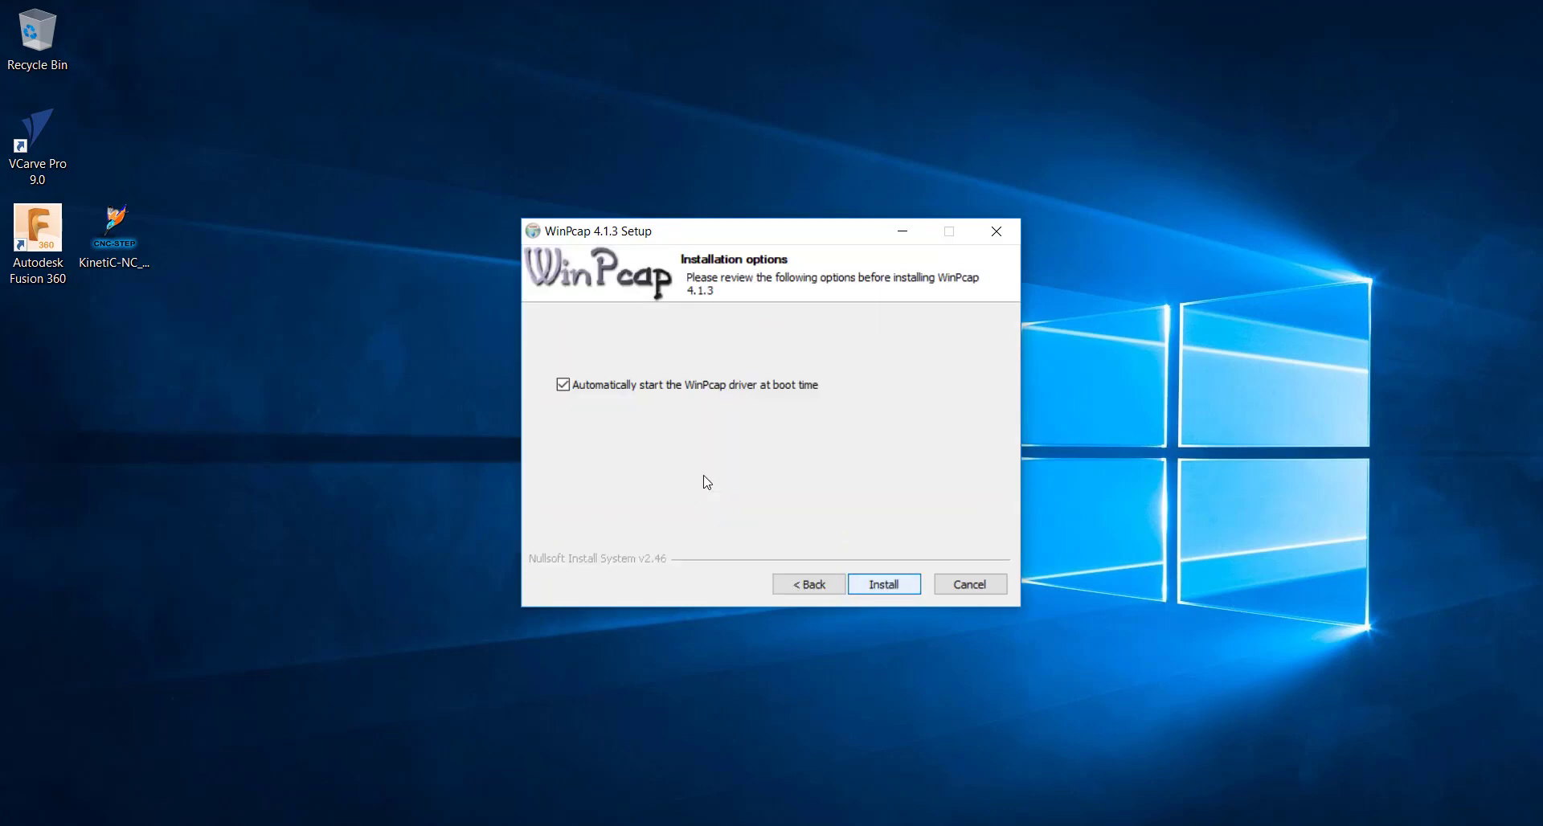
pyautogui.press('Return')
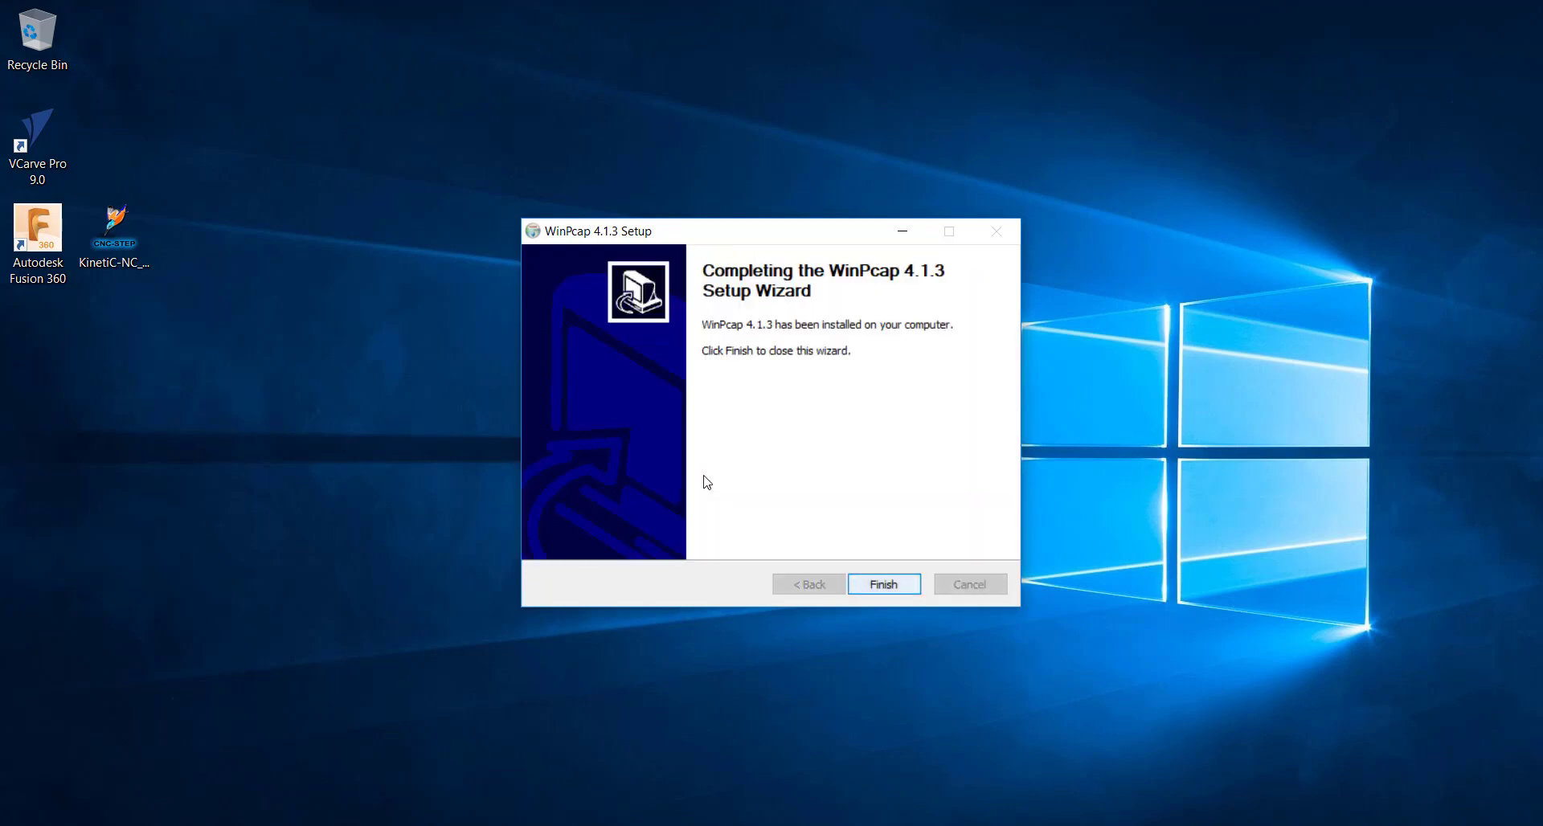
pyautogui.press('Return')
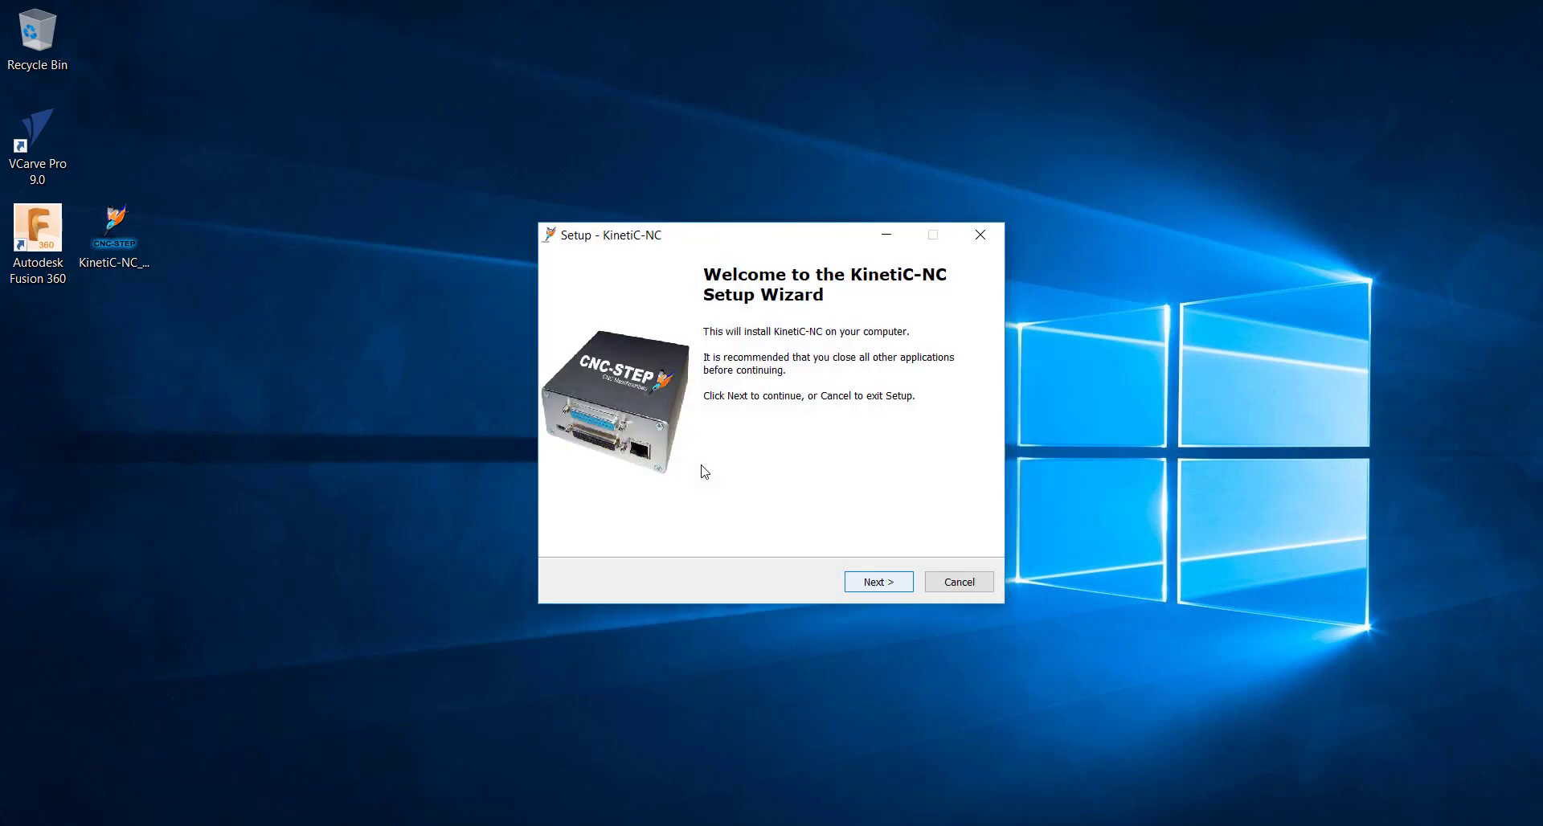
# Step: Accept the license, keep full installation and the CNC-STEP folder, and add a desktop icon
pyautogui.click(878, 582)
pyautogui.click(645, 522)
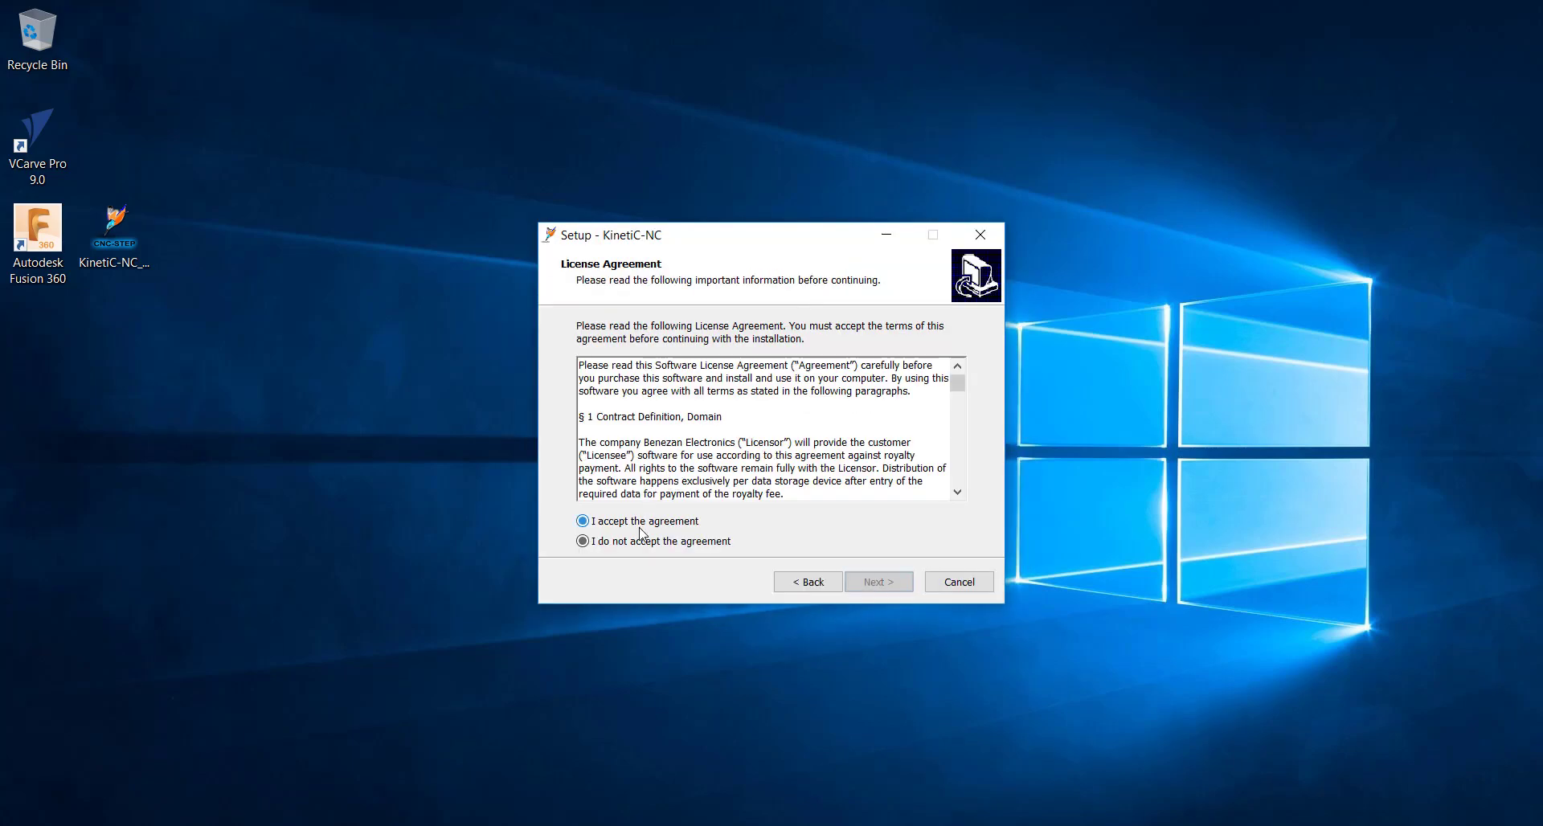
pyautogui.click(872, 585)
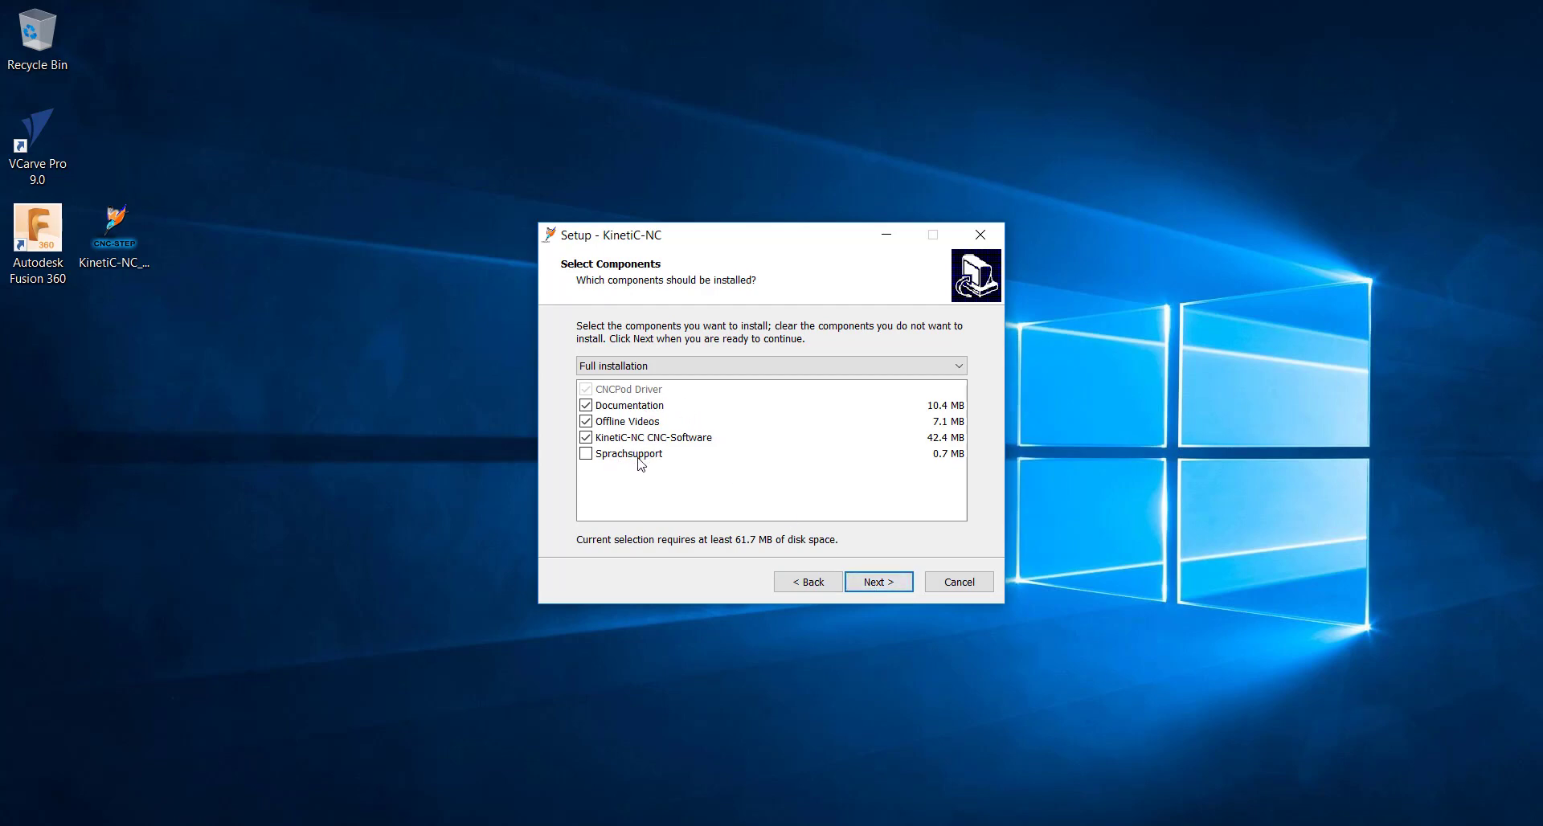
pyautogui.click(870, 583)
pyautogui.click(870, 582)
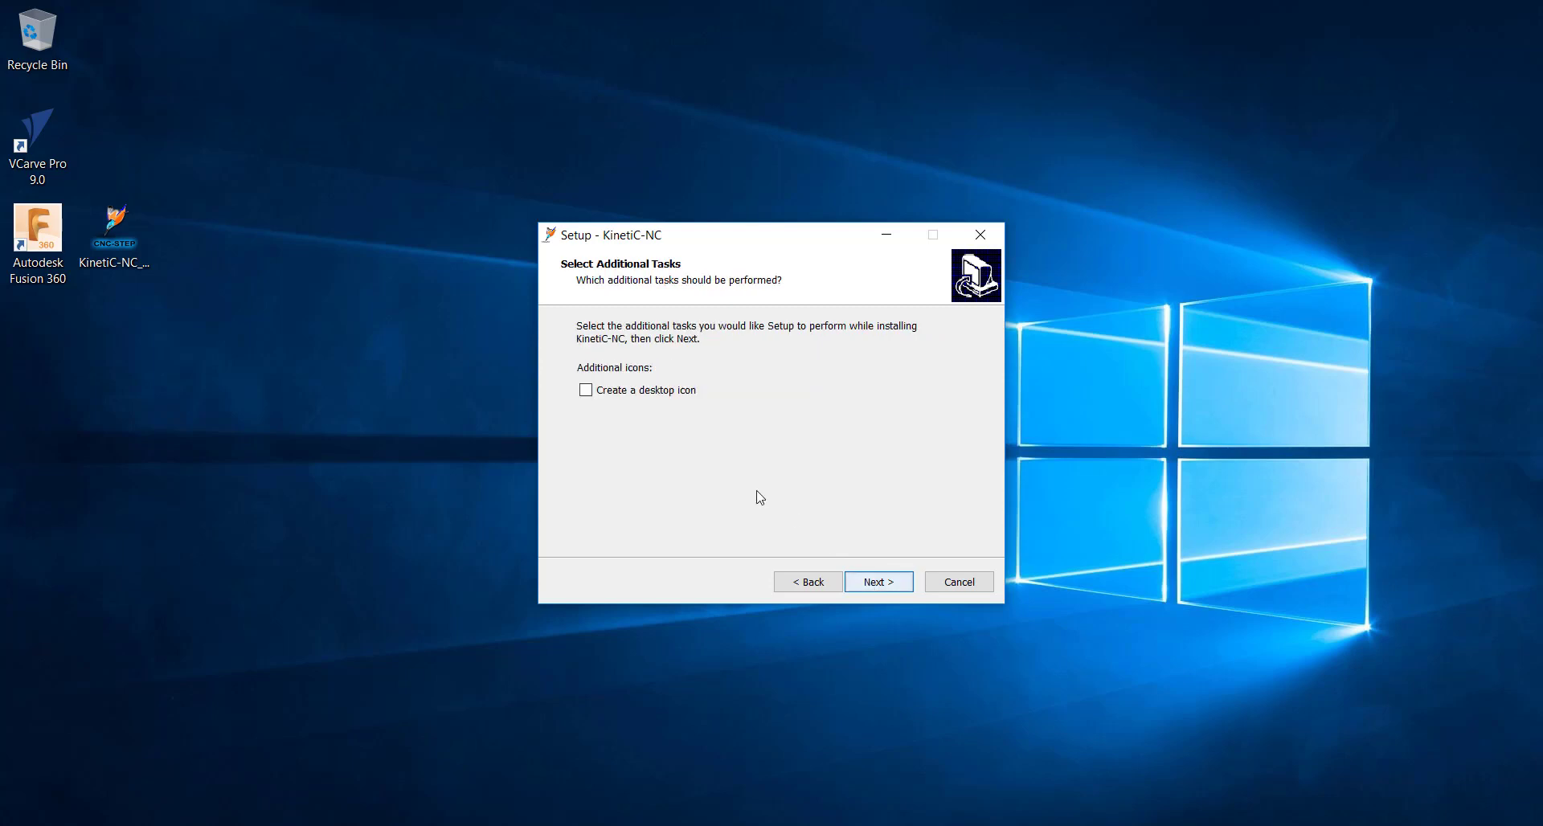
pyautogui.click(659, 394)
# Step: Install KinetiC-NC and finish without viewing the WinPcap and wxwidgets license texts
pyautogui.click(891, 590)
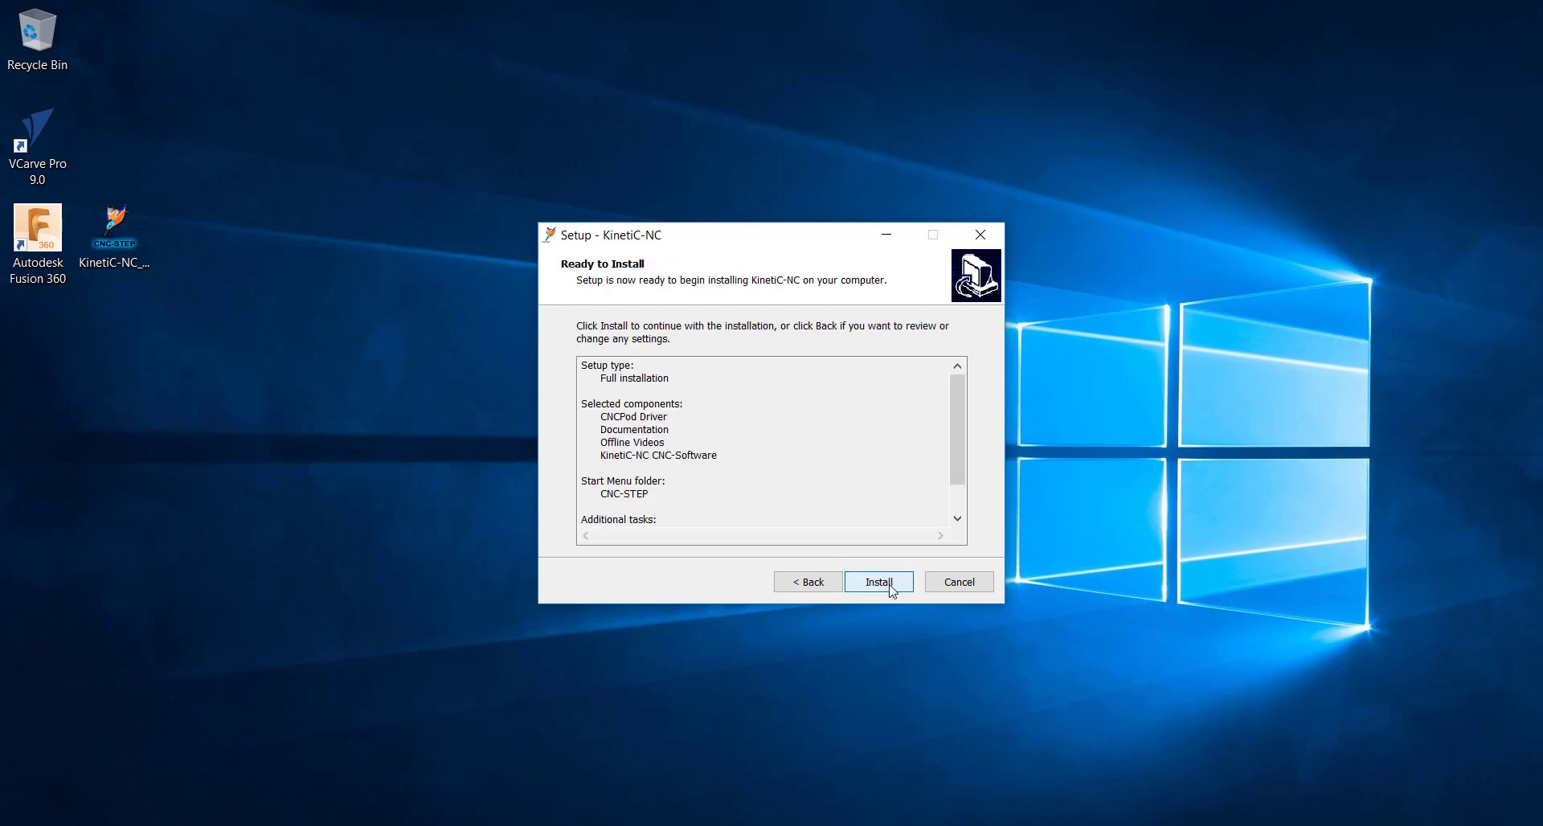
pyautogui.click(892, 590)
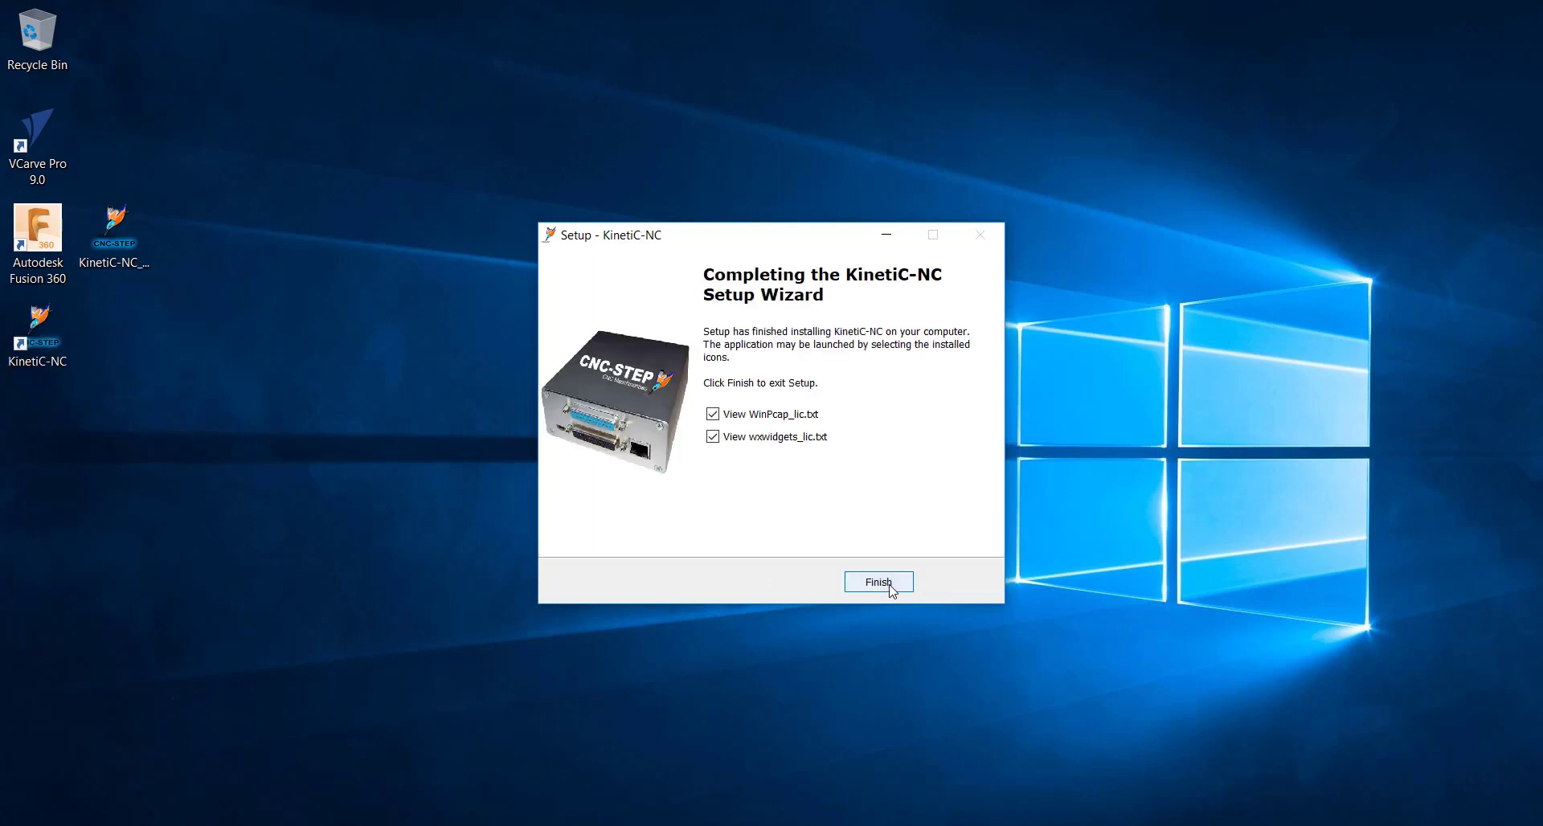
pyautogui.click(749, 413)
pyautogui.click(748, 440)
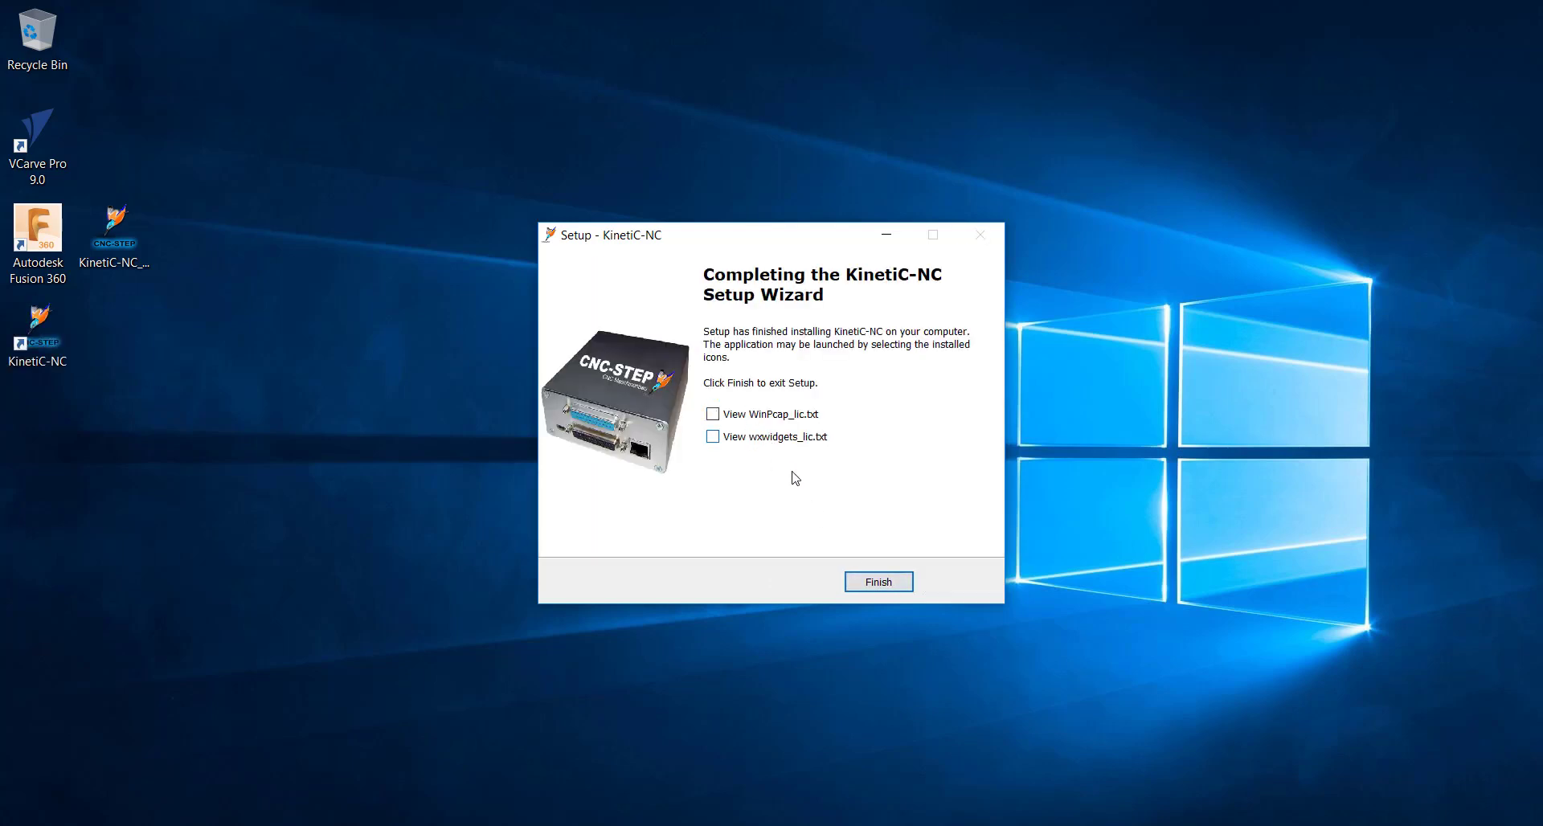
pyautogui.click(876, 584)
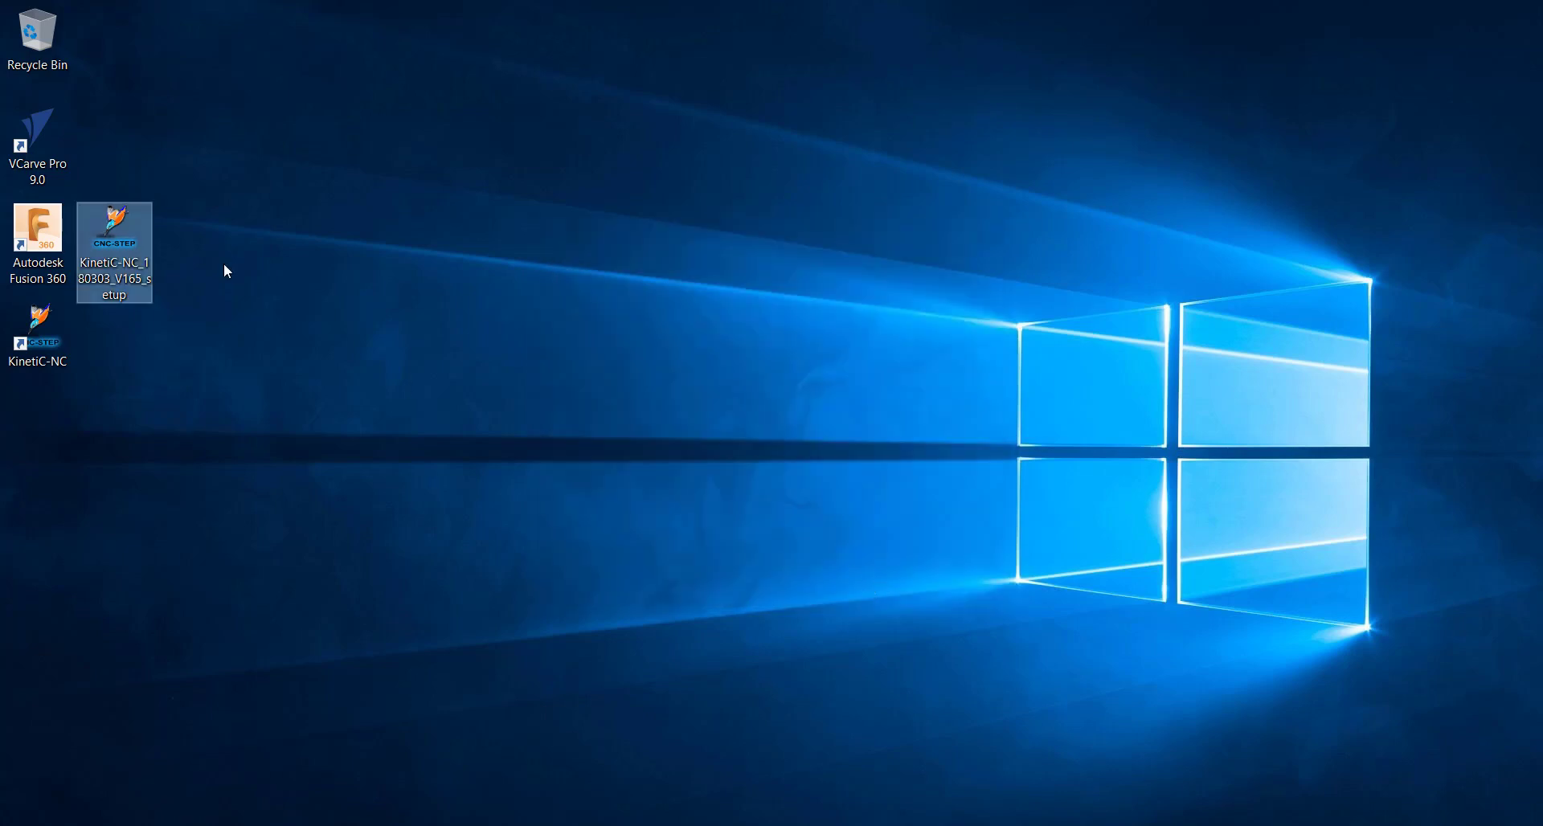
# Step: Delete the setup file to the Recycle Bin and start KinetiC-NC in English
pyautogui.moveTo(145, 256); pyautogui.dragTo(40, 59)
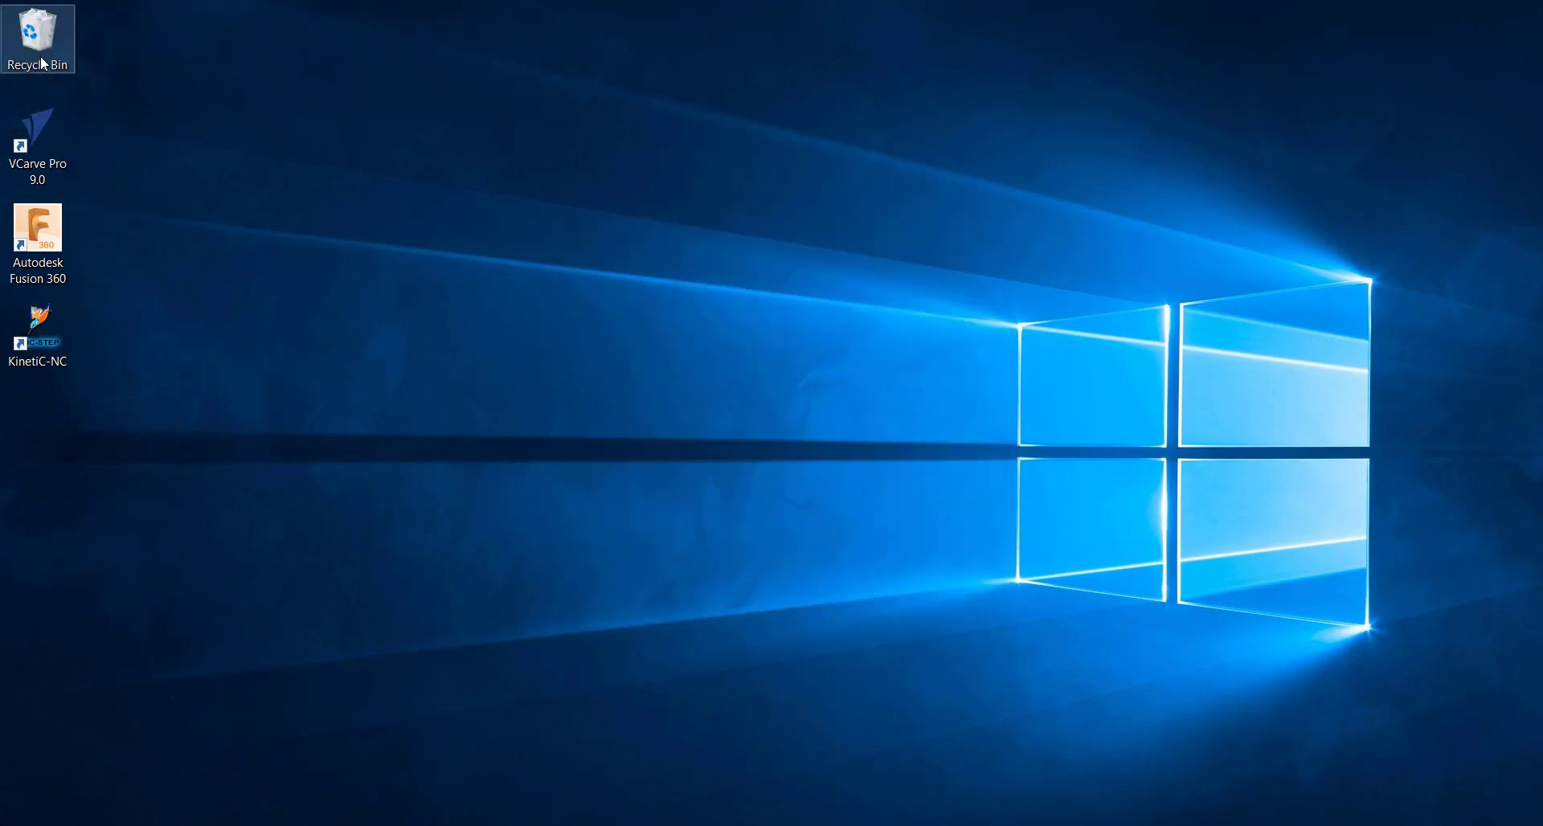
pyautogui.click(48, 332)
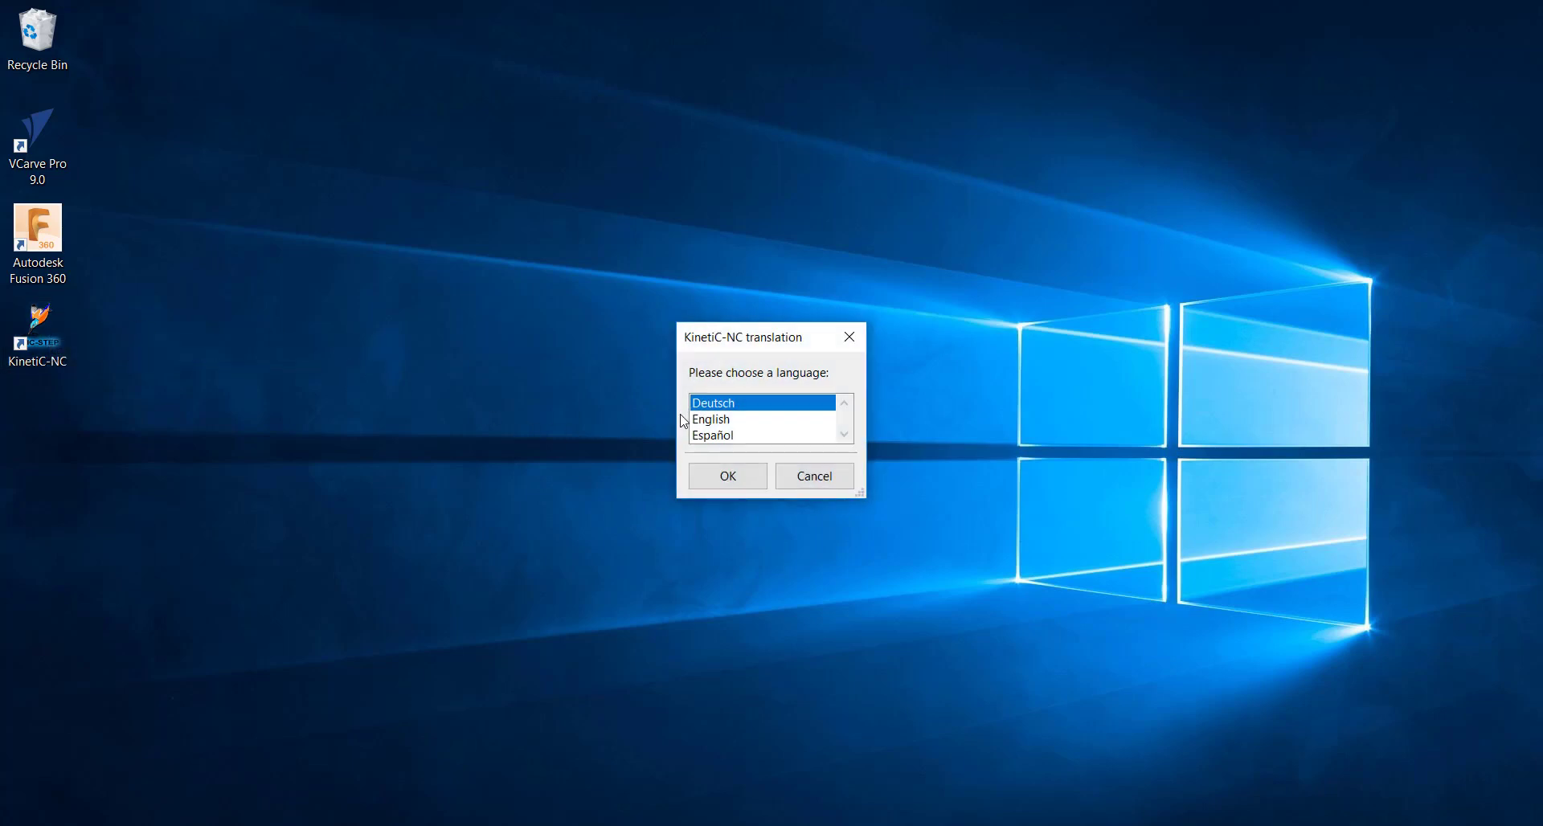
pyautogui.click(703, 419)
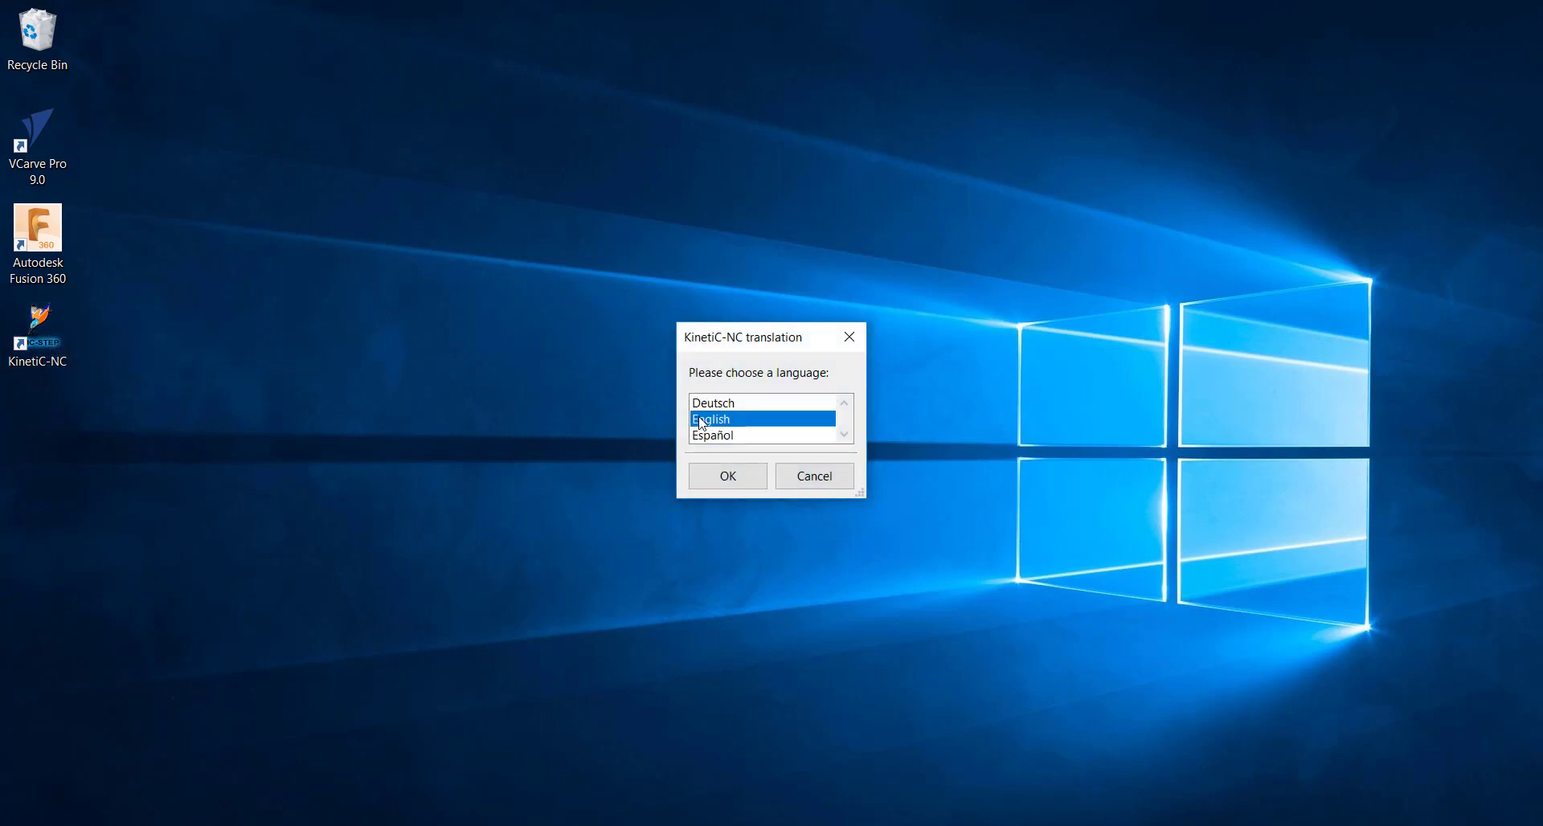
pyautogui.click(728, 477)
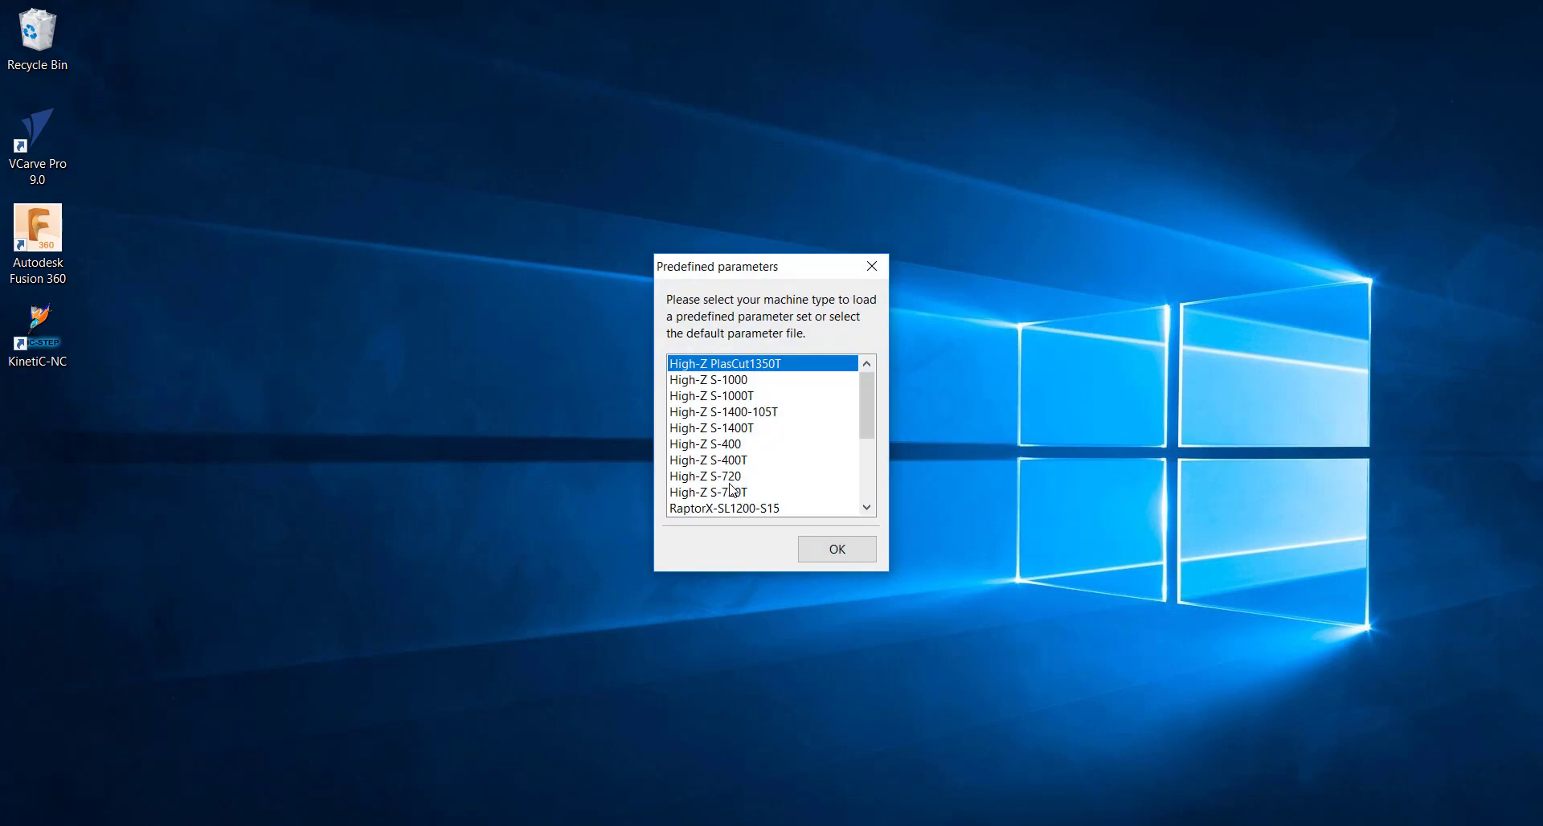
# Step: Load the High-Z S-1000T machine parameter set
pyautogui.moveTo(865, 382)
pyautogui.mouseDown()
pyautogui.moveTo(866, 459)
pyautogui.moveTo(866, 403)
pyautogui.mouseUp()
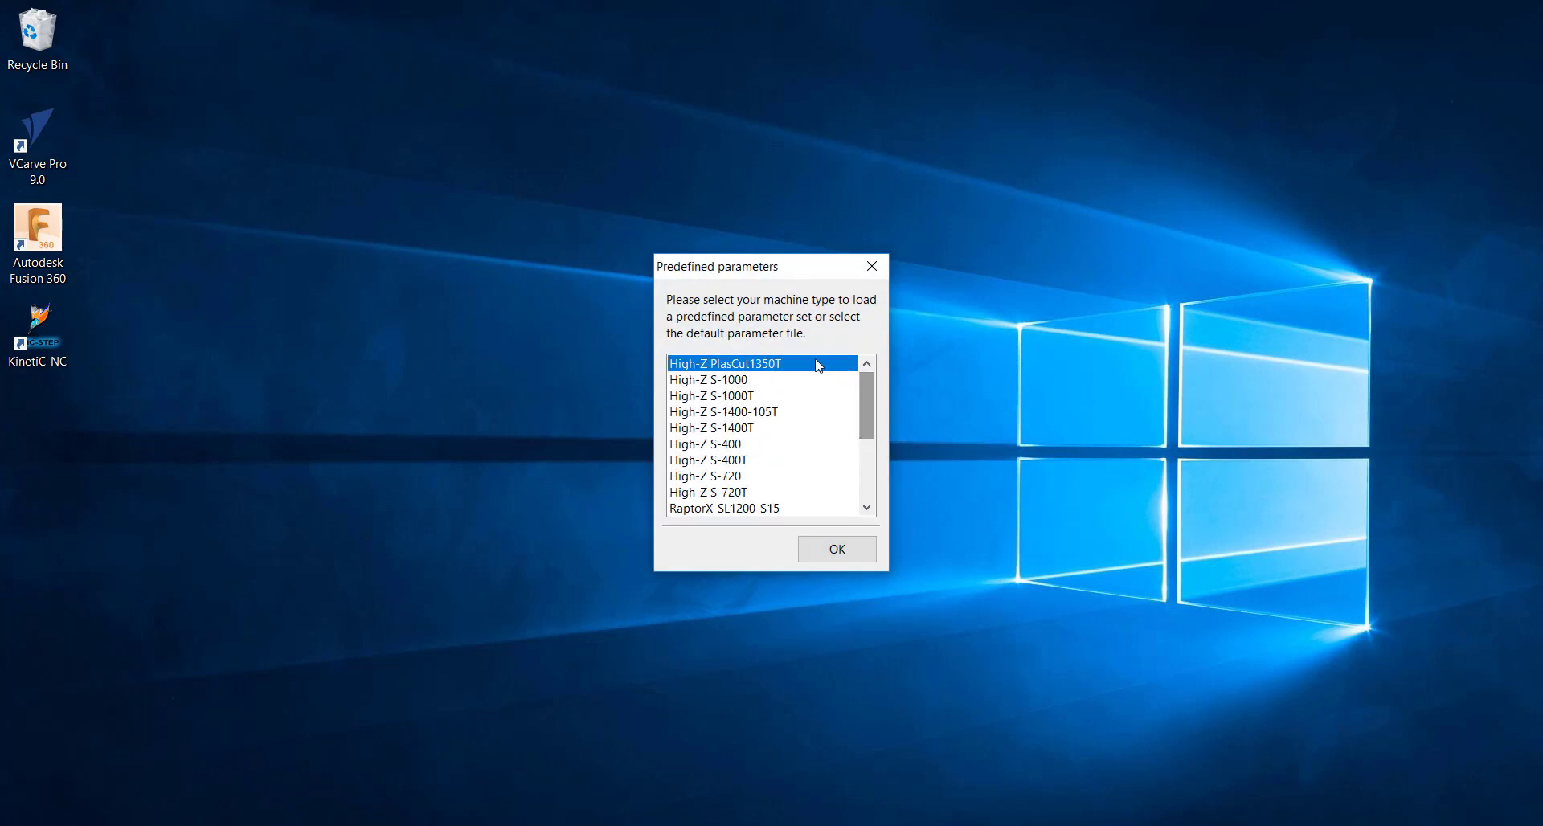
pyautogui.click(770, 396)
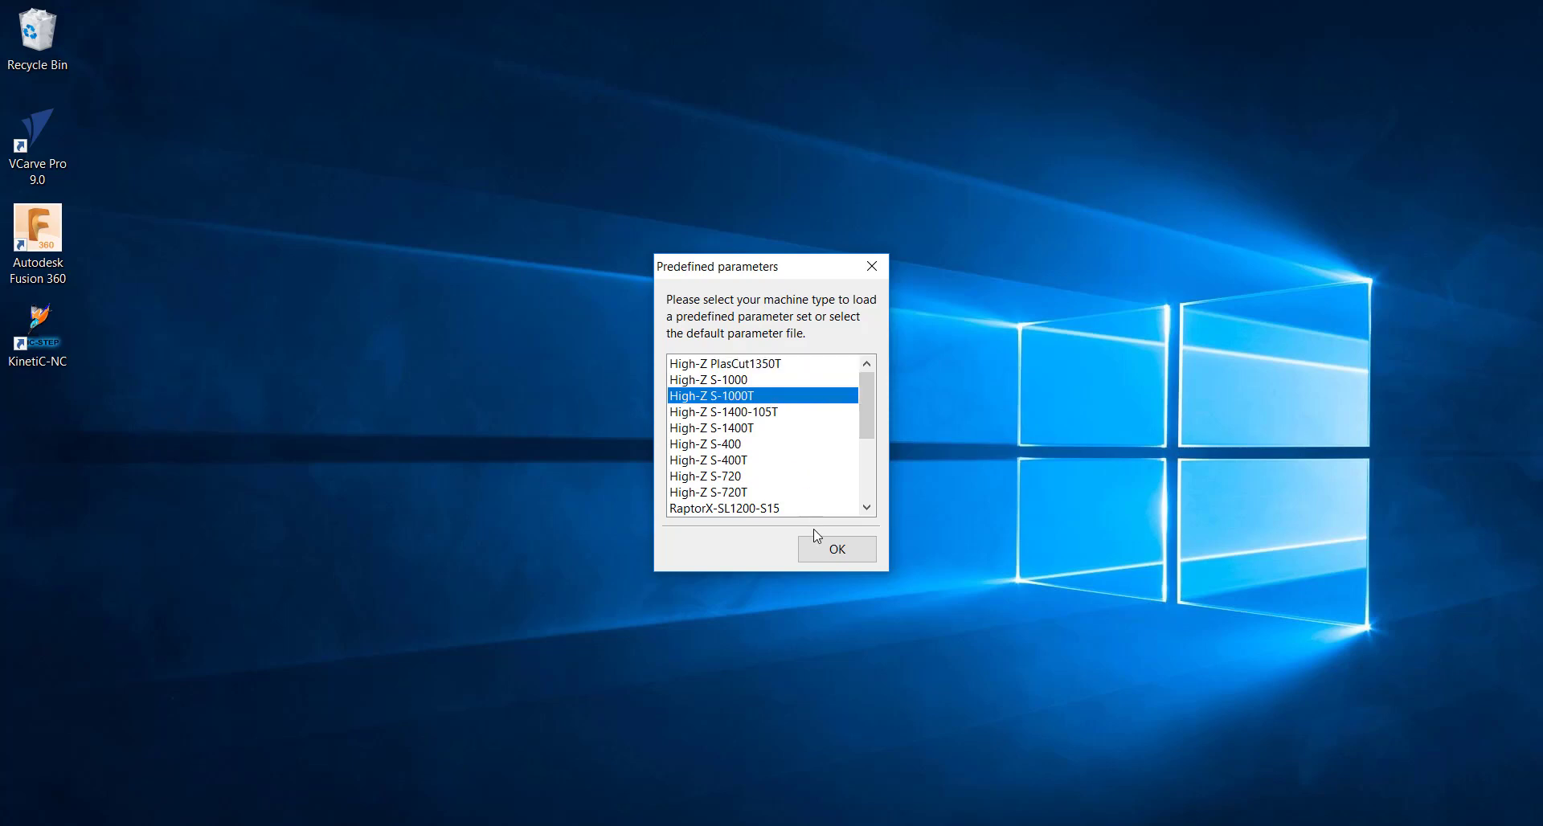
pyautogui.click(835, 549)
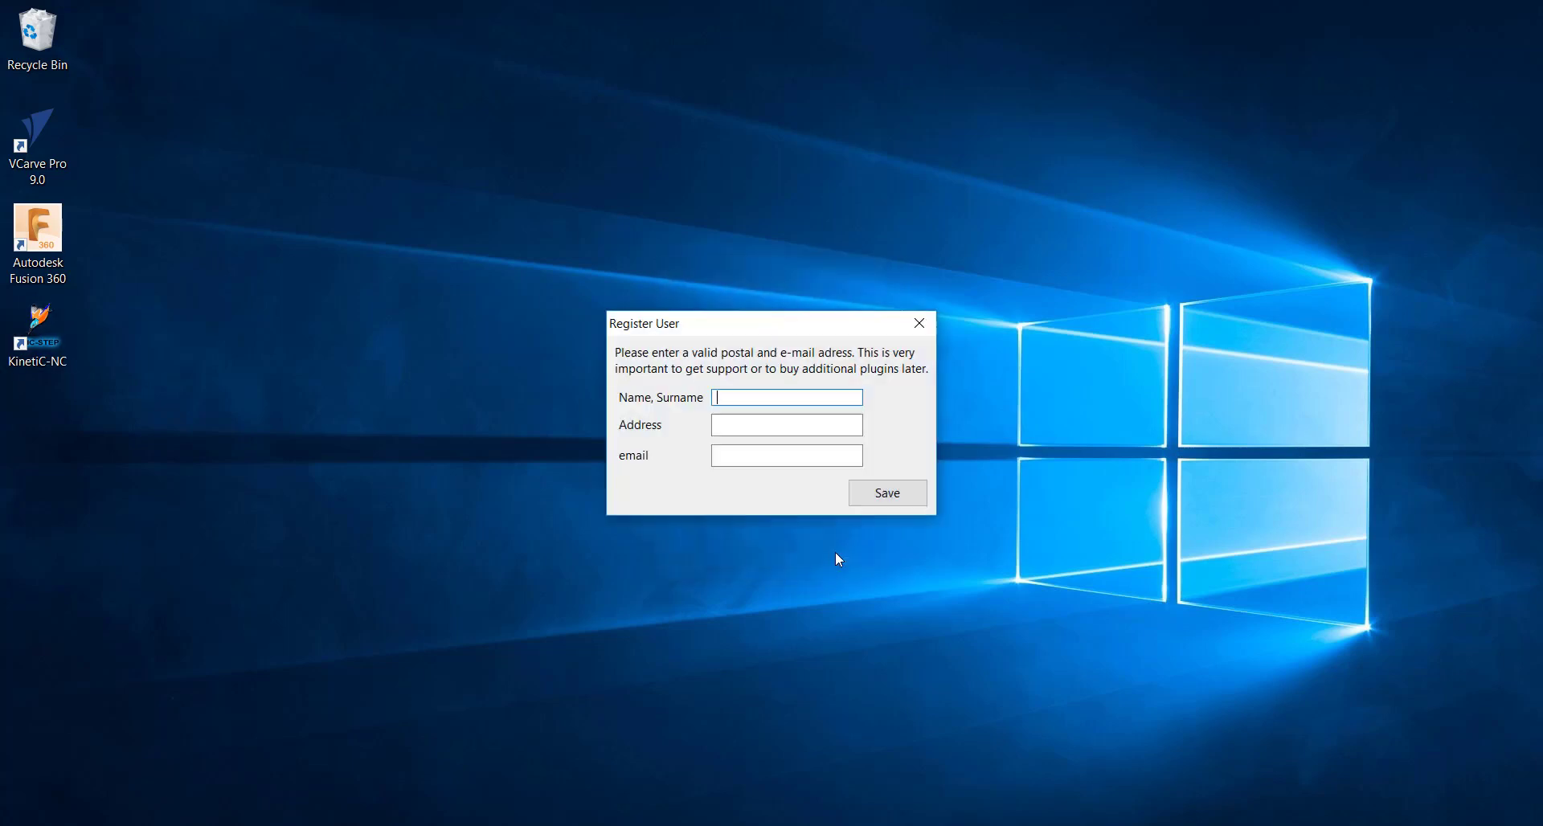
# Step: Fill in the user's name, surname, postal address and e-mail, then save the registration
pyautogui.write('Dummy Name')
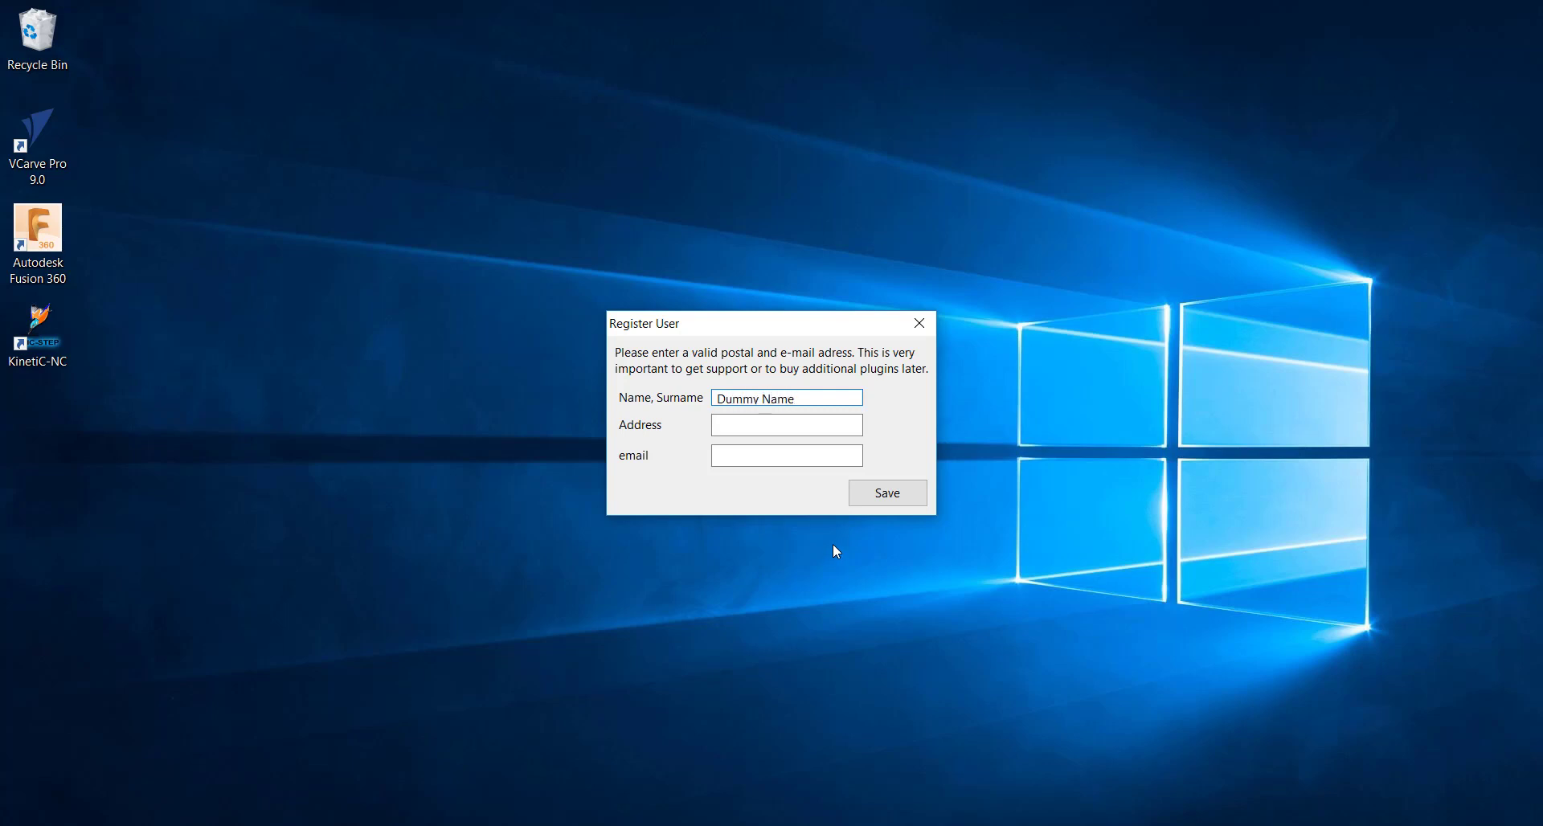
pyautogui.click(747, 424)
pyautogui.write('A')
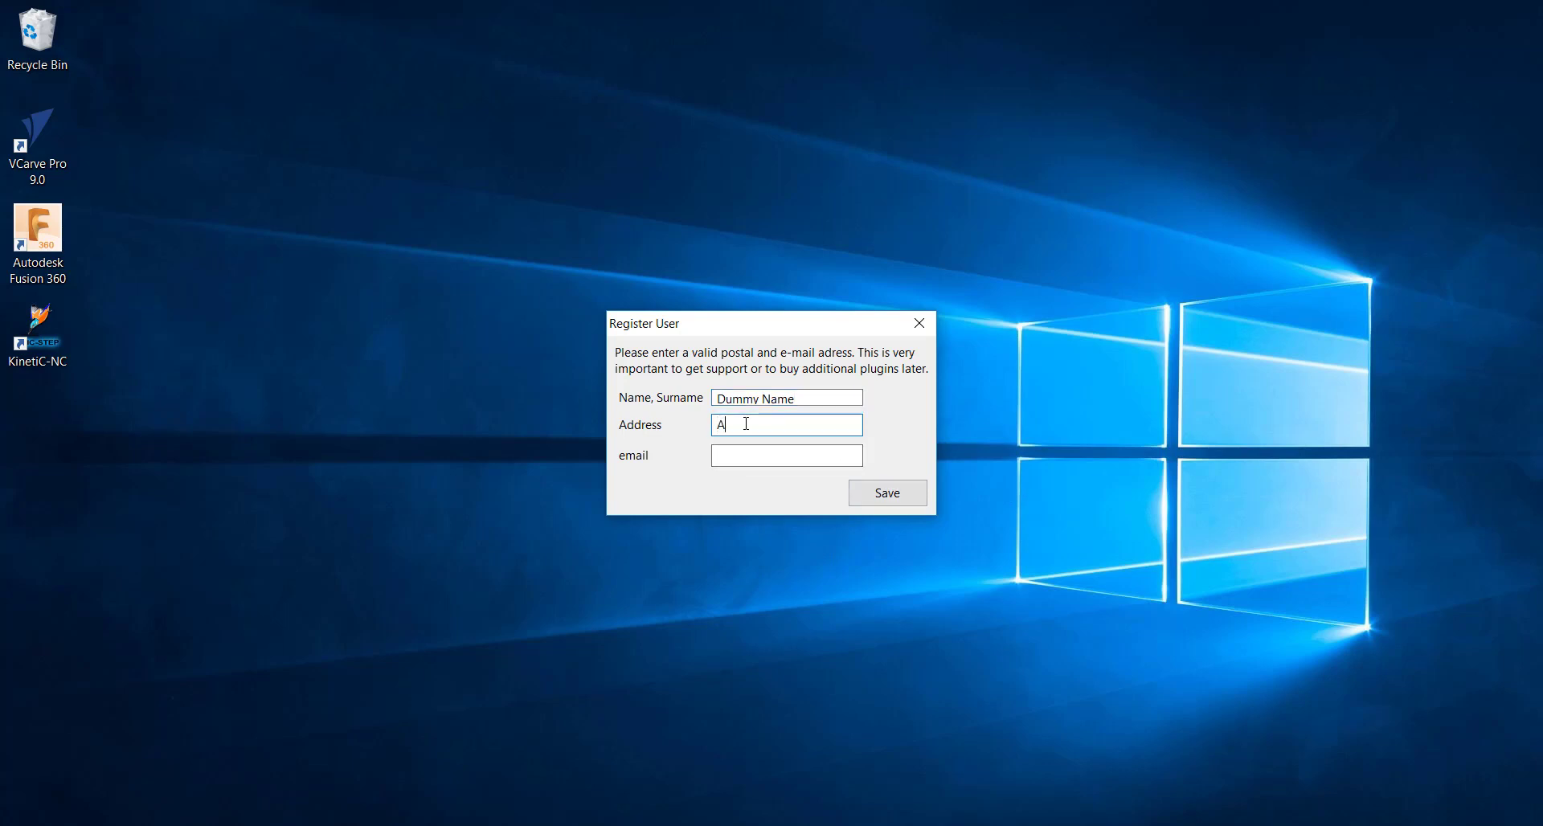
pyautogui.write('ddress 123')
pyautogui.write('address@a')
pyautogui.write('ddres')
pyautogui.write('s.com')
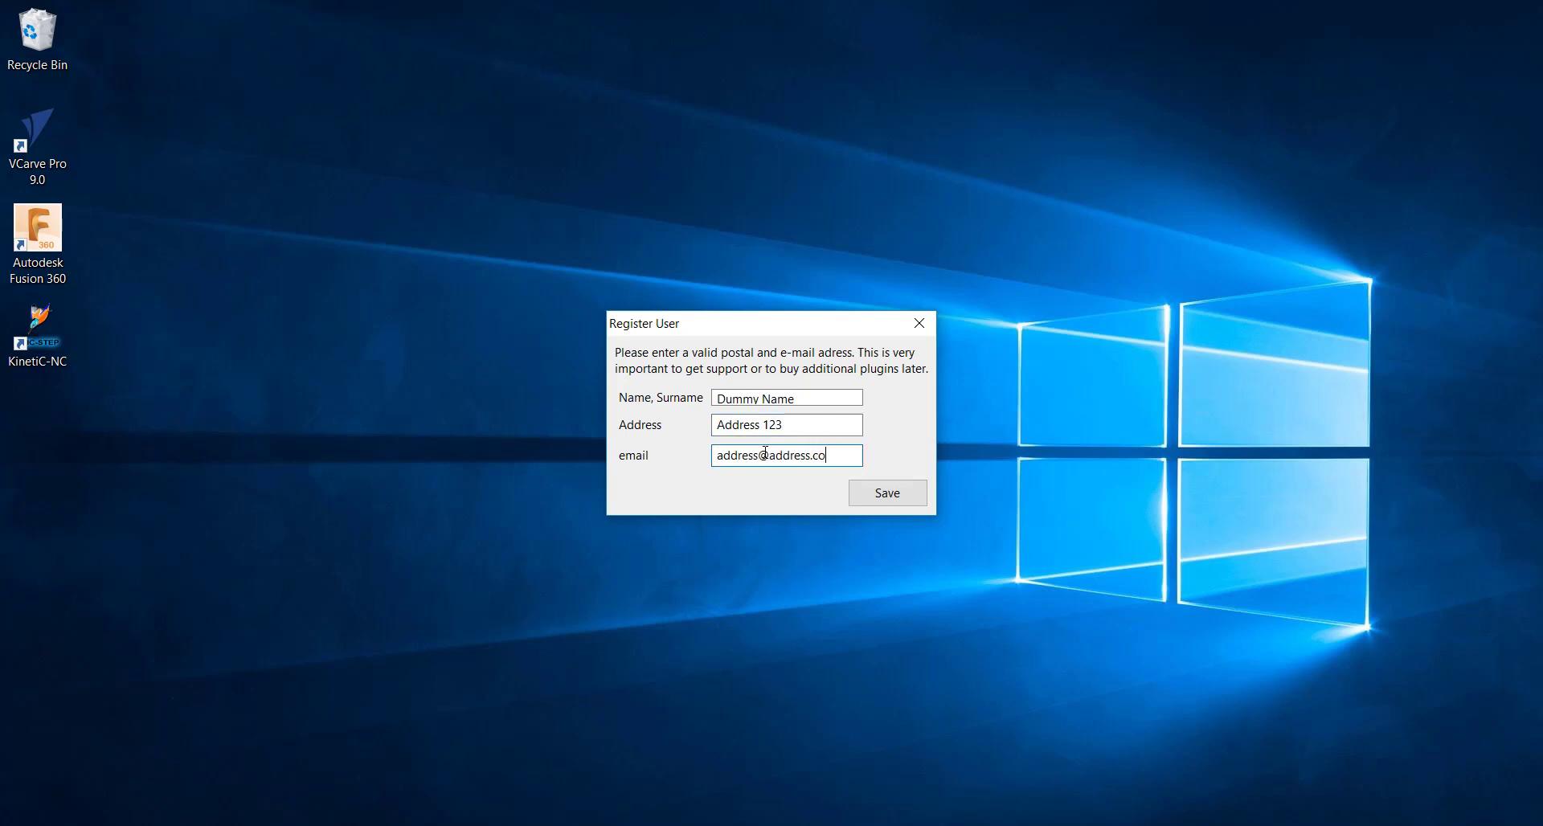
pyautogui.click(903, 494)
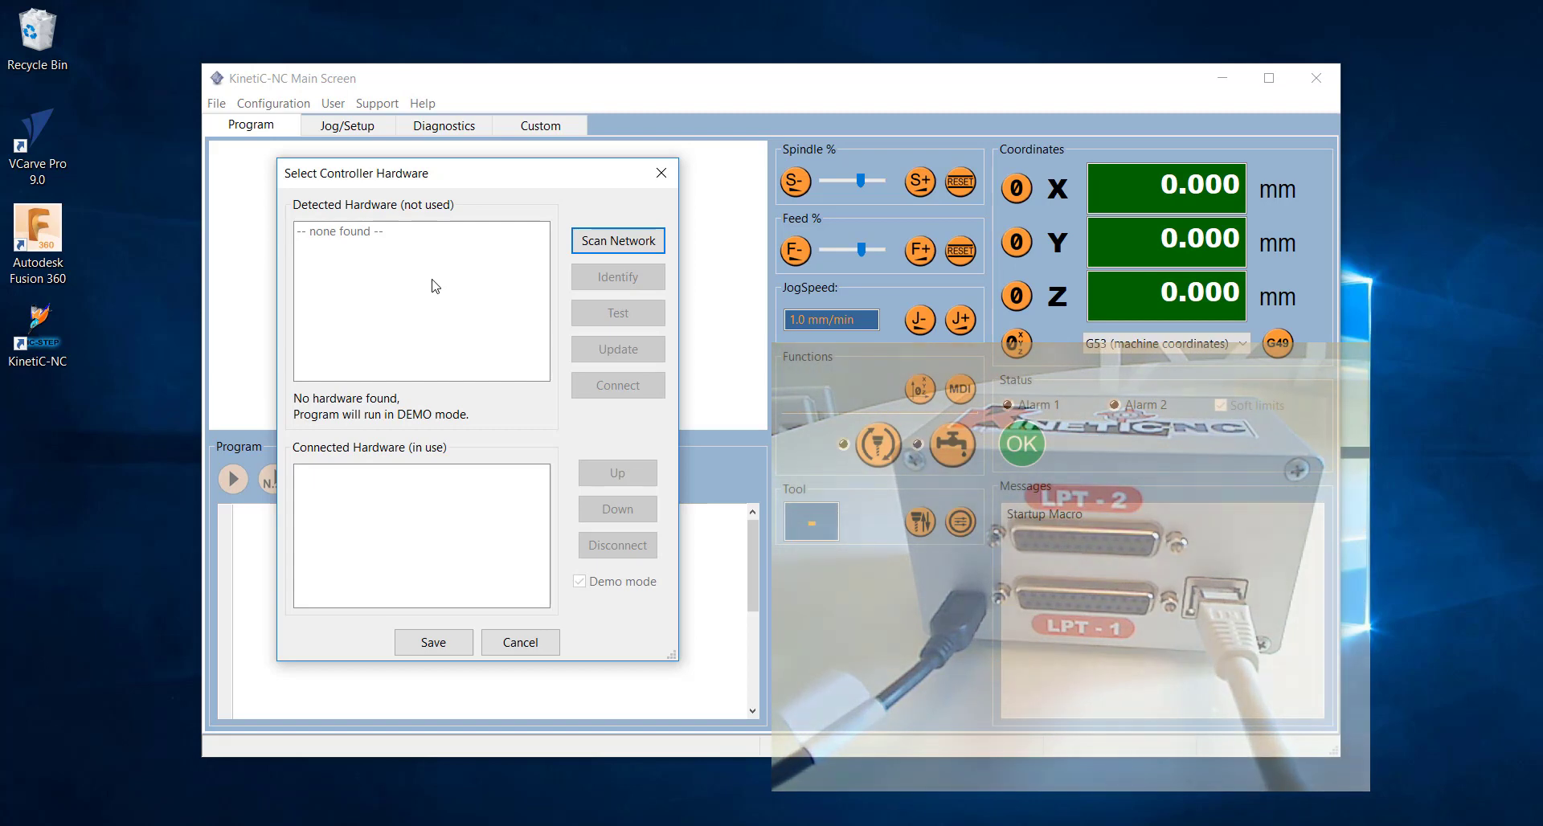
# Step: Scan the network, connect the detected CncPod CNC-STEP controller and save it
pyautogui.click(629, 245)
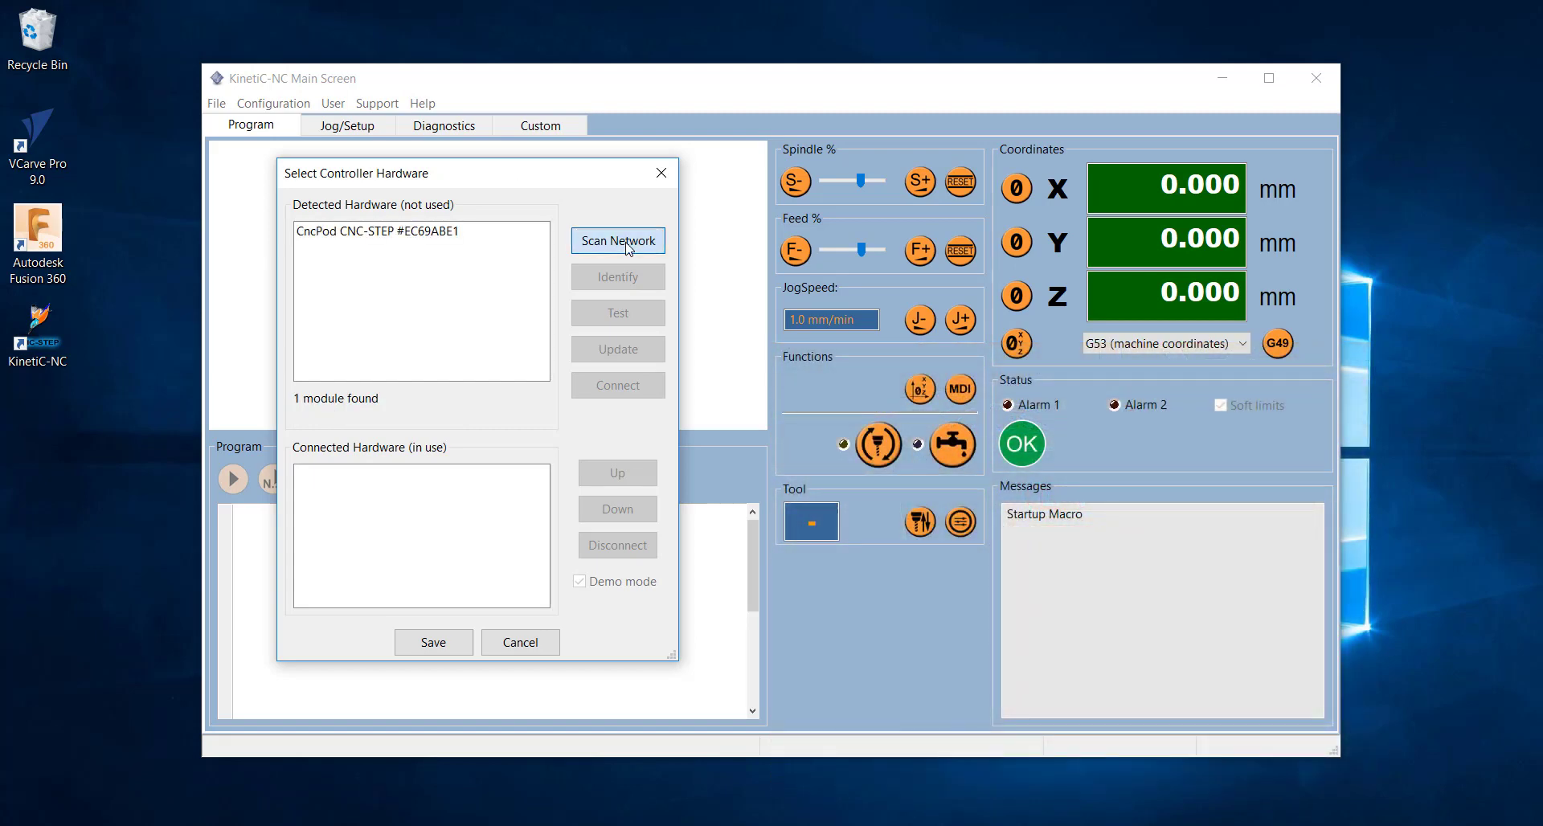
pyautogui.click(347, 235)
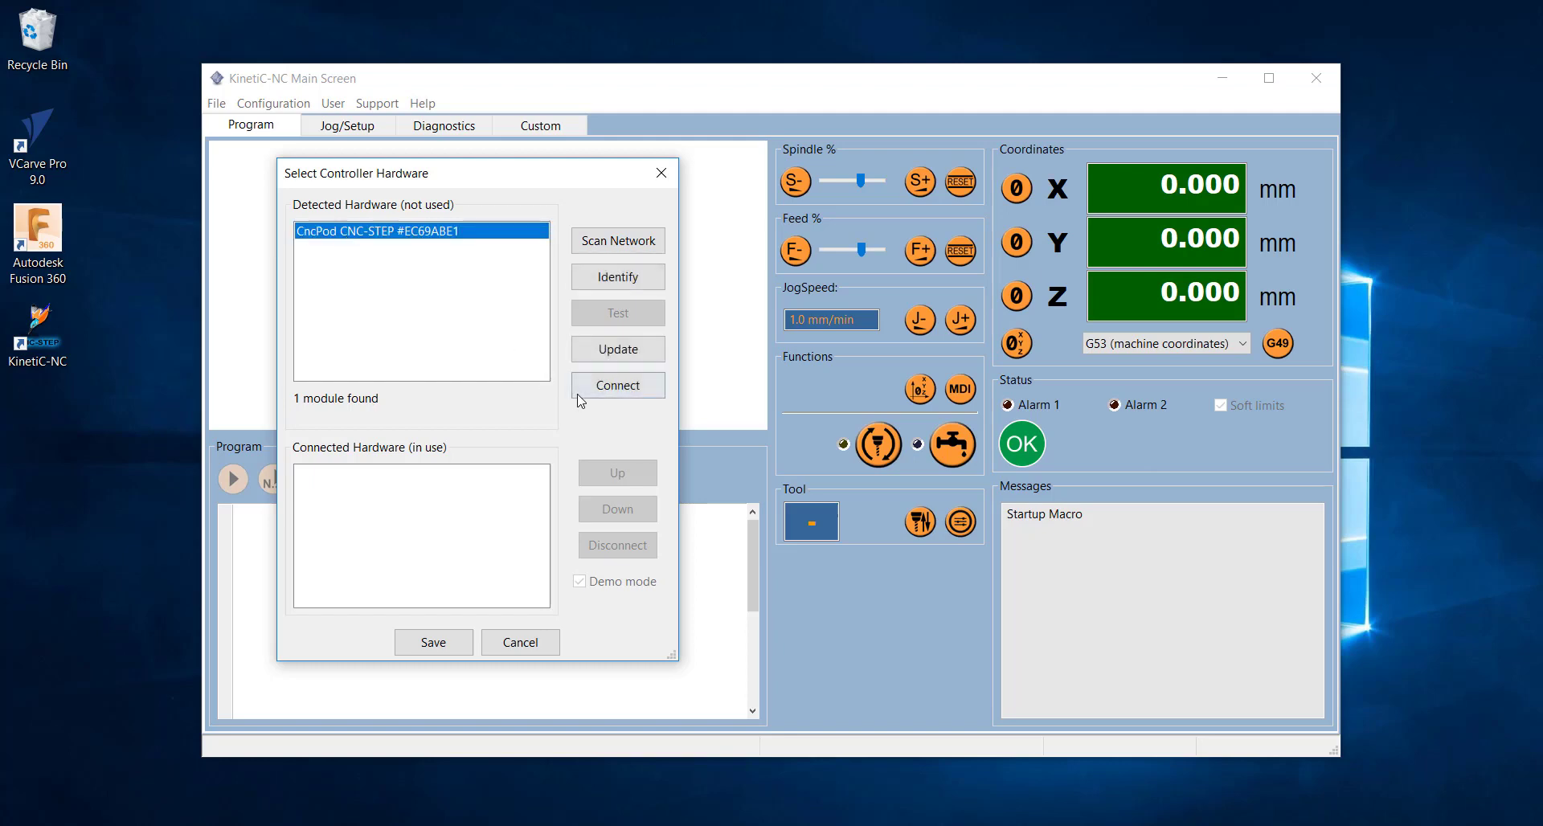
pyautogui.click(619, 392)
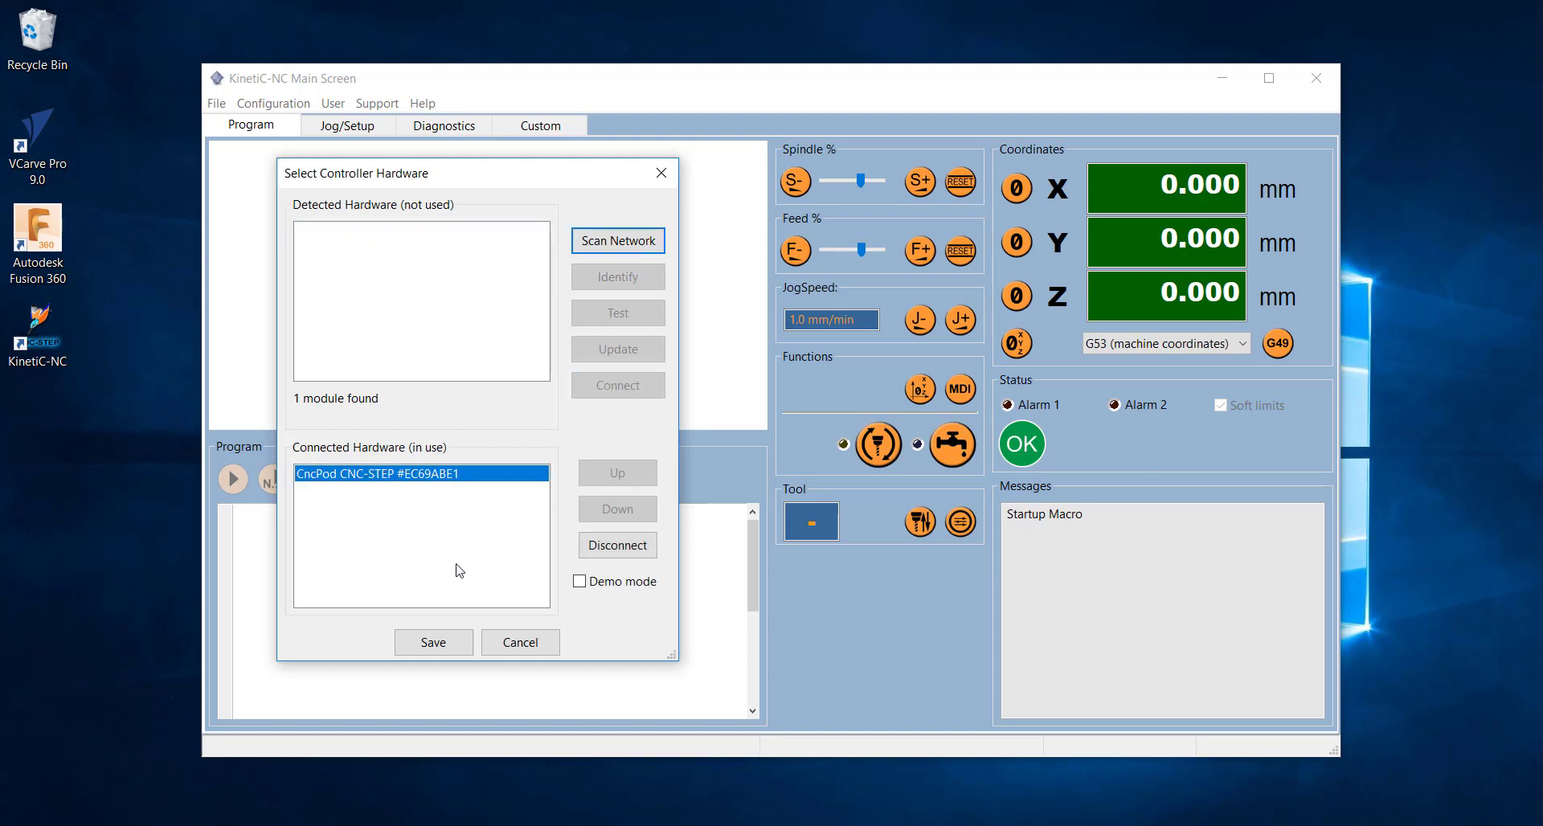
pyautogui.click(433, 643)
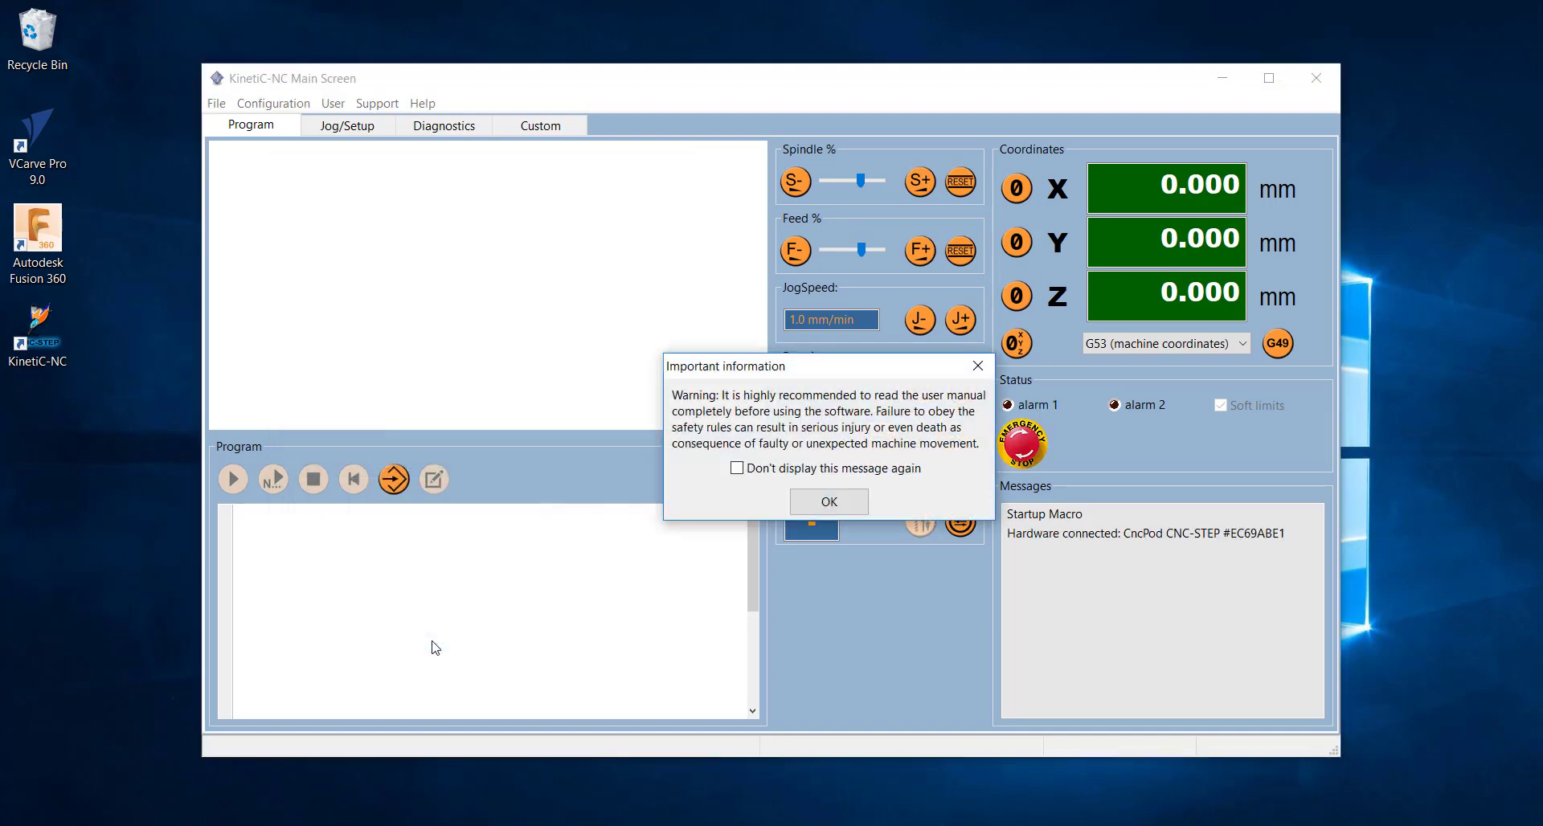
# Step: Close the safety warning and user-accounts hint, both set to never display again
pyautogui.click(736, 468)
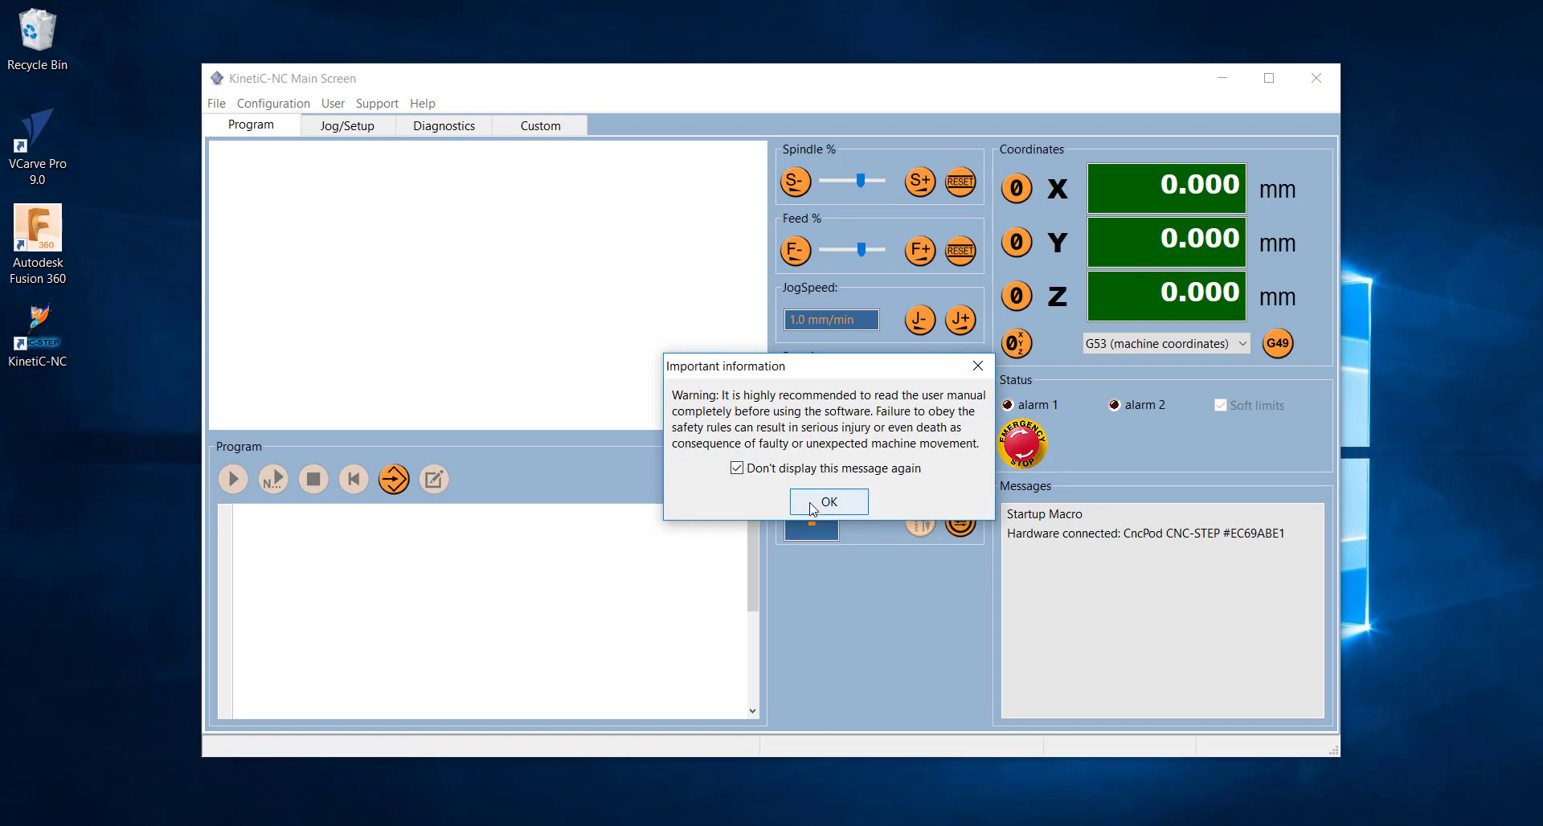
pyautogui.click(815, 502)
pyautogui.click(752, 484)
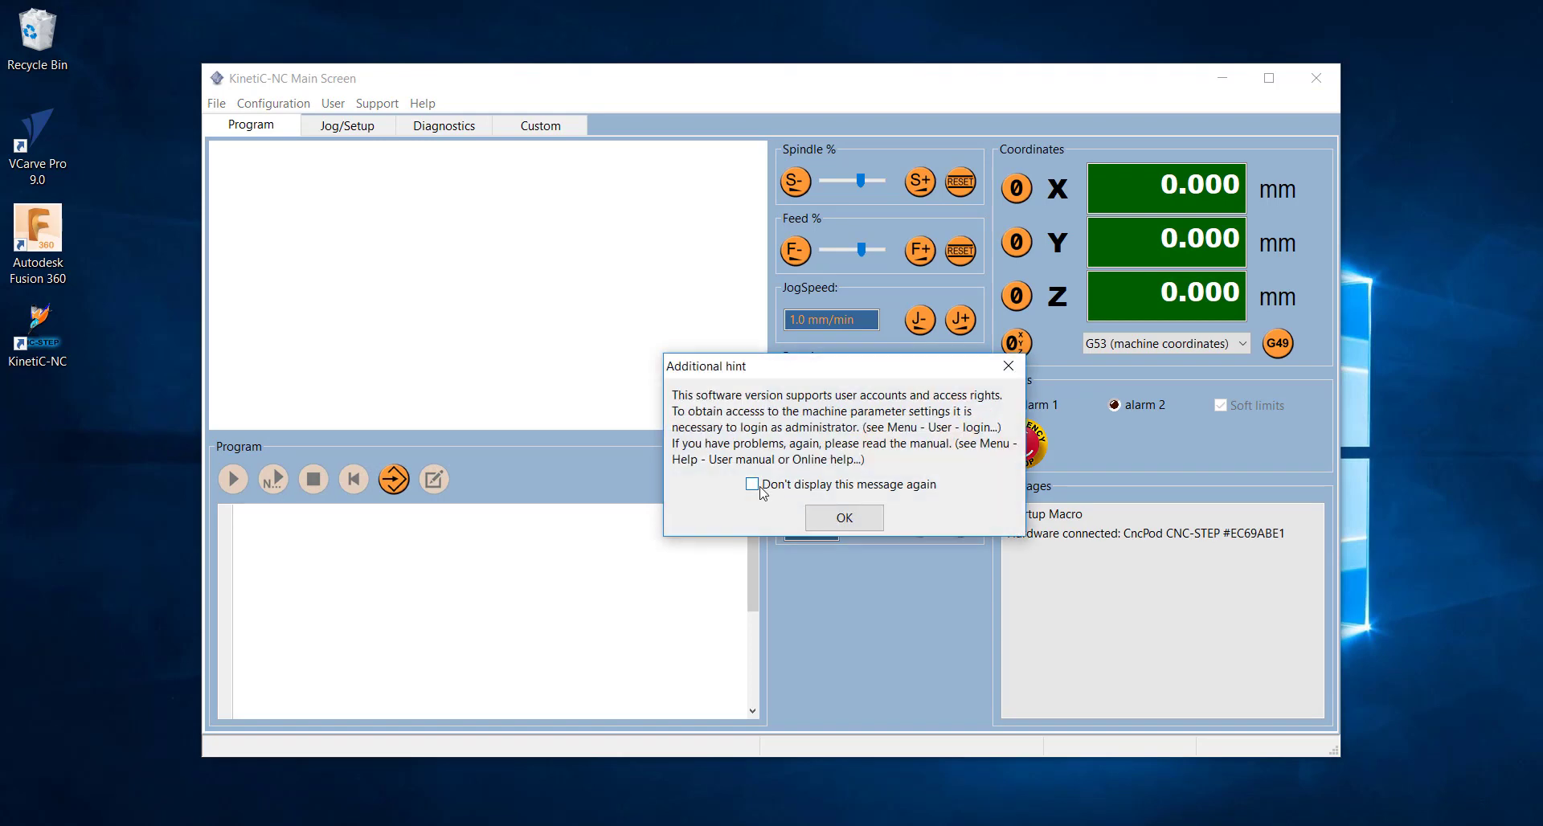
pyautogui.click(837, 526)
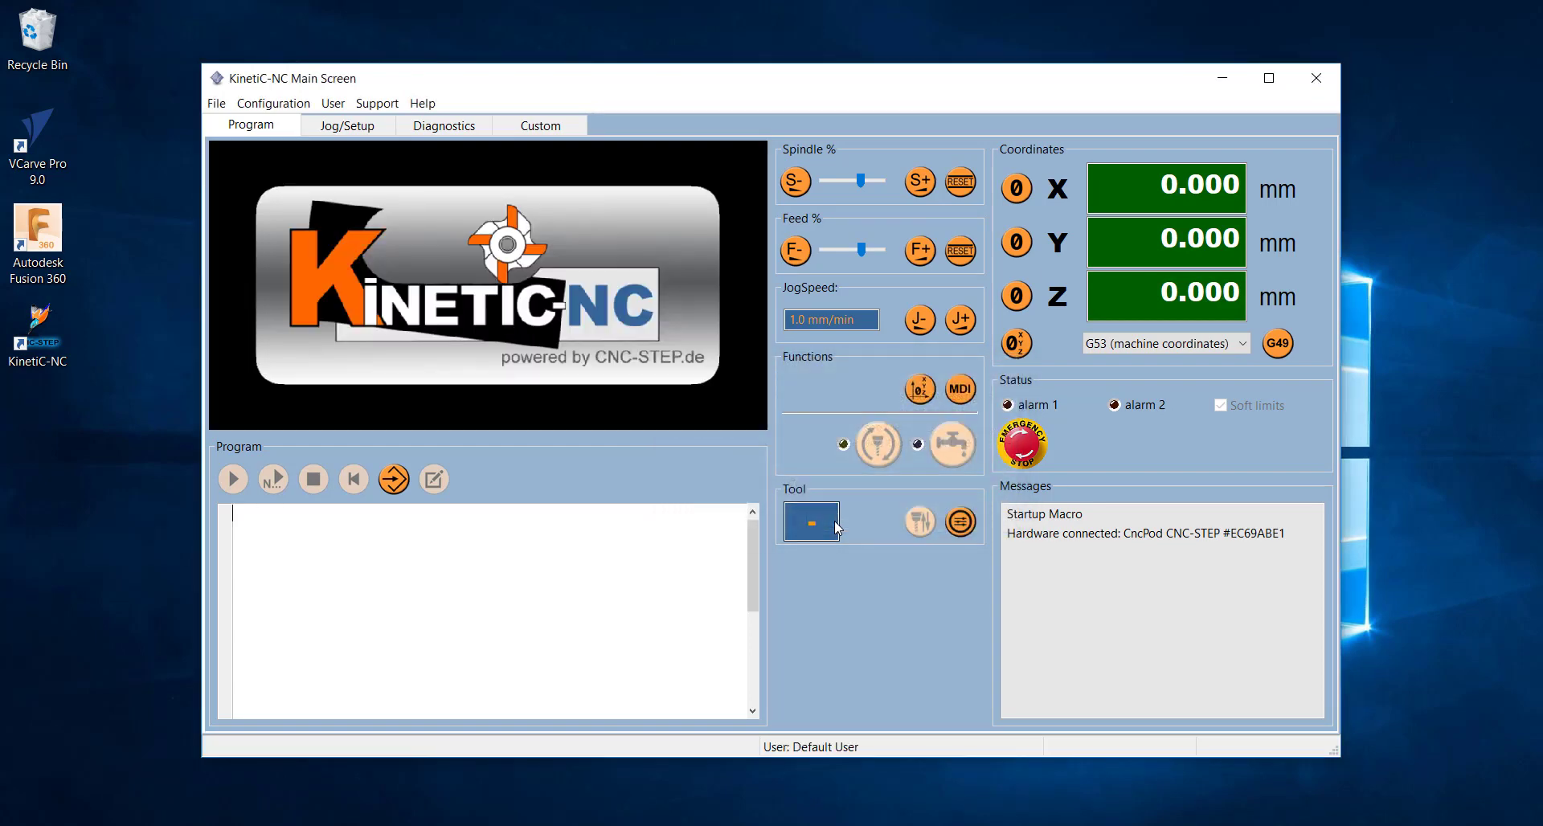